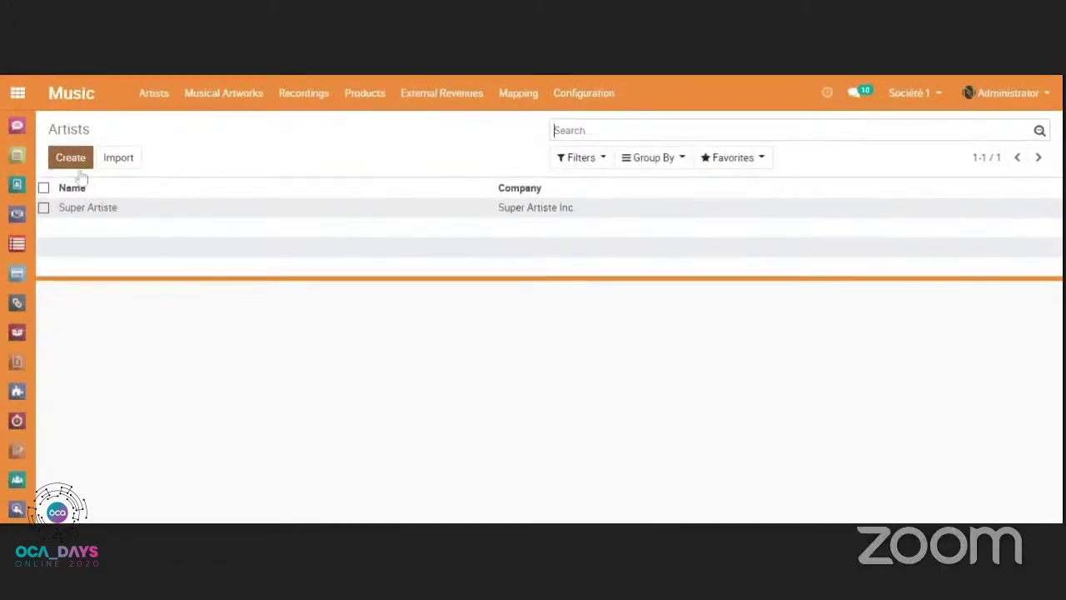
# Open the Music app and view the Super Artiste artist record with its identifiers, attributes and members.
pyautogui.click(19, 101)
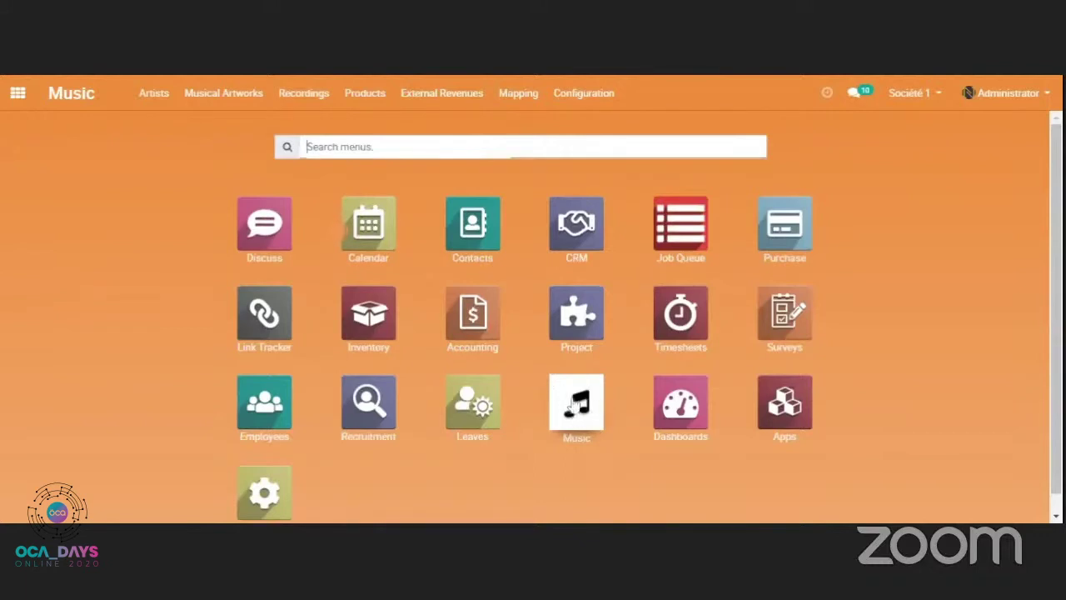
pyautogui.click(575, 408)
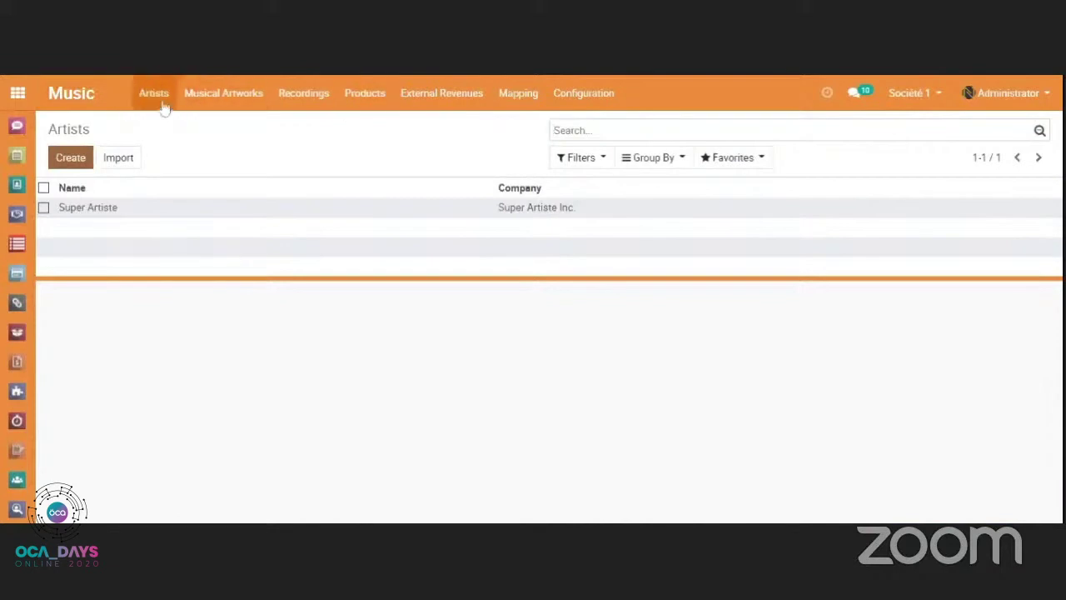
pyautogui.click(99, 209)
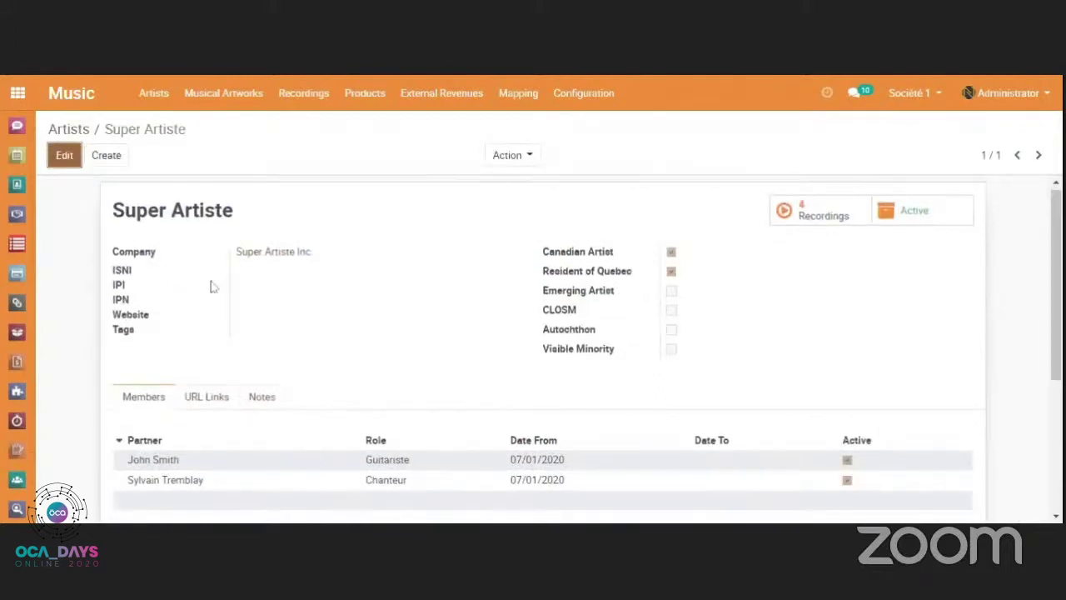
pyautogui.click(116, 293)
pyautogui.scroll(-1, 560, 369)
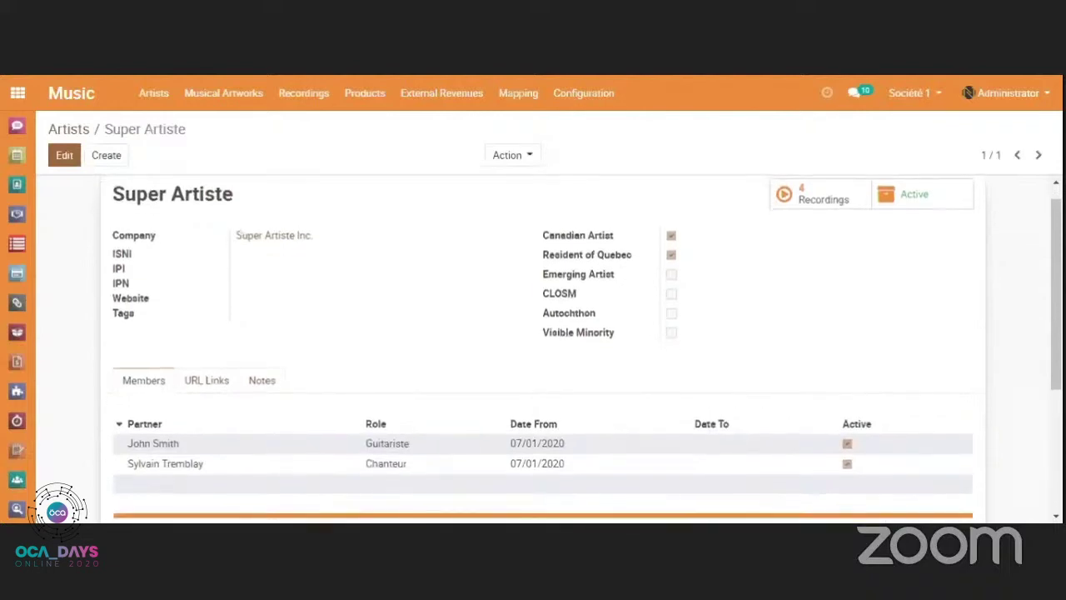
# Put the Super Artiste record into edit mode, check the role choices for the guitarist member, and save the record.
pyautogui.click(64, 158)
pyautogui.scroll(-2, 67, 290)
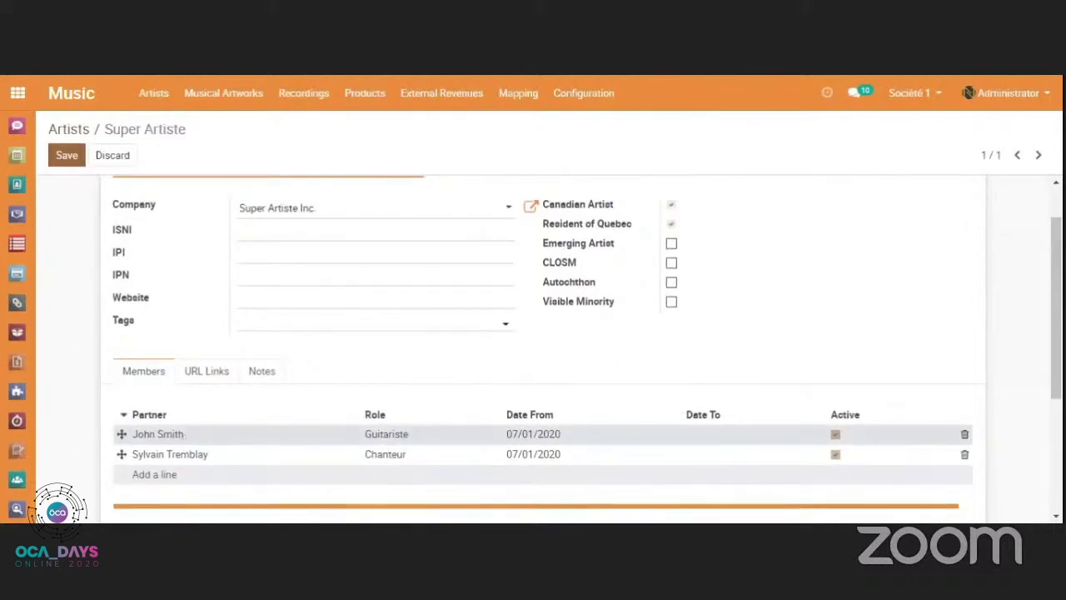
pyautogui.click(181, 438)
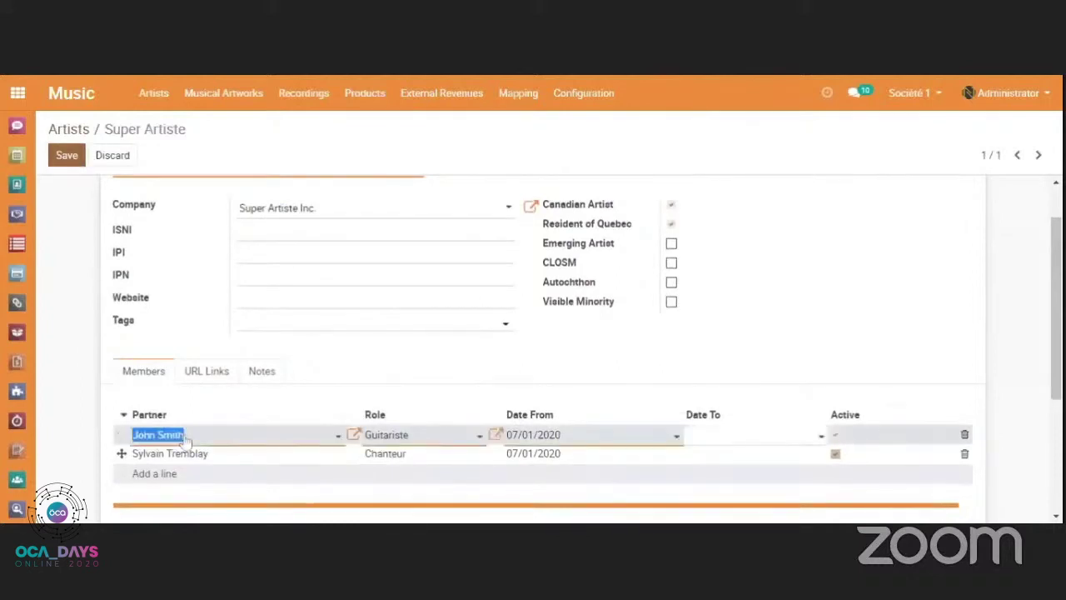
pyautogui.click(404, 439)
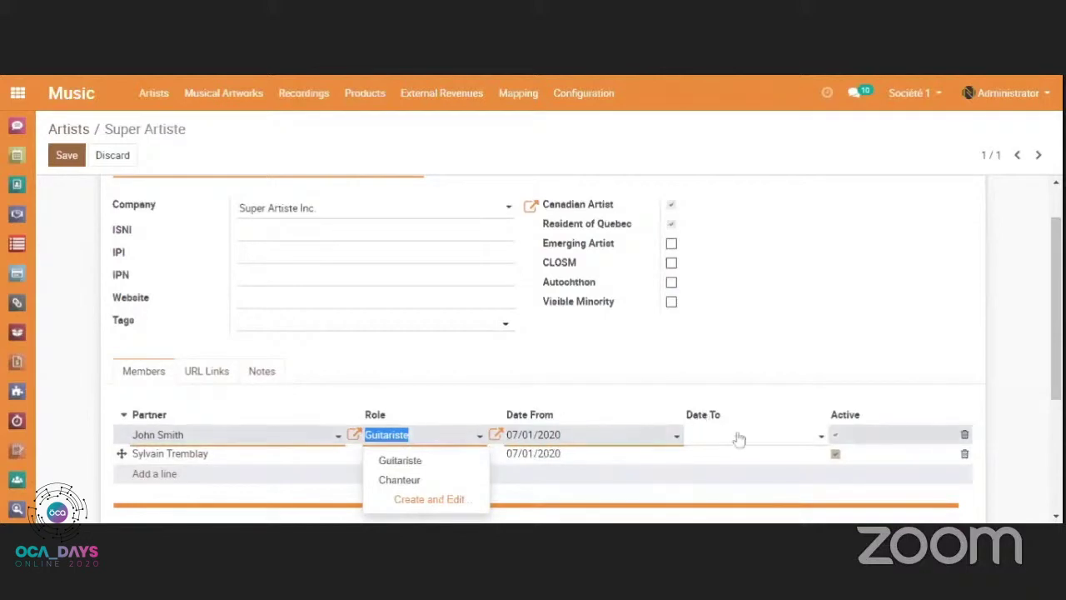
pyautogui.click(750, 346)
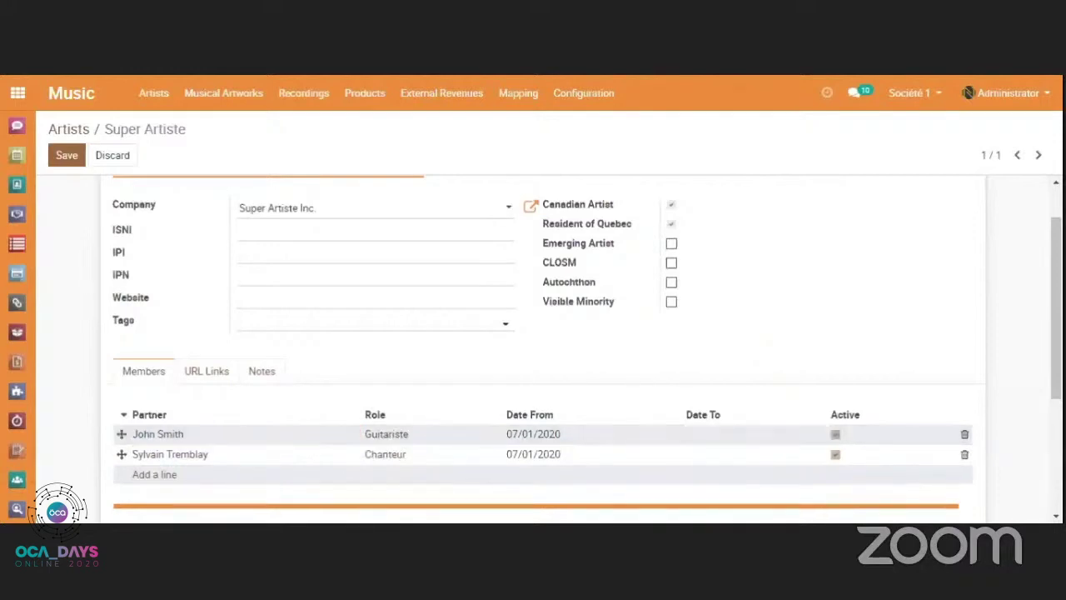
pyautogui.scroll(2, 143, 255)
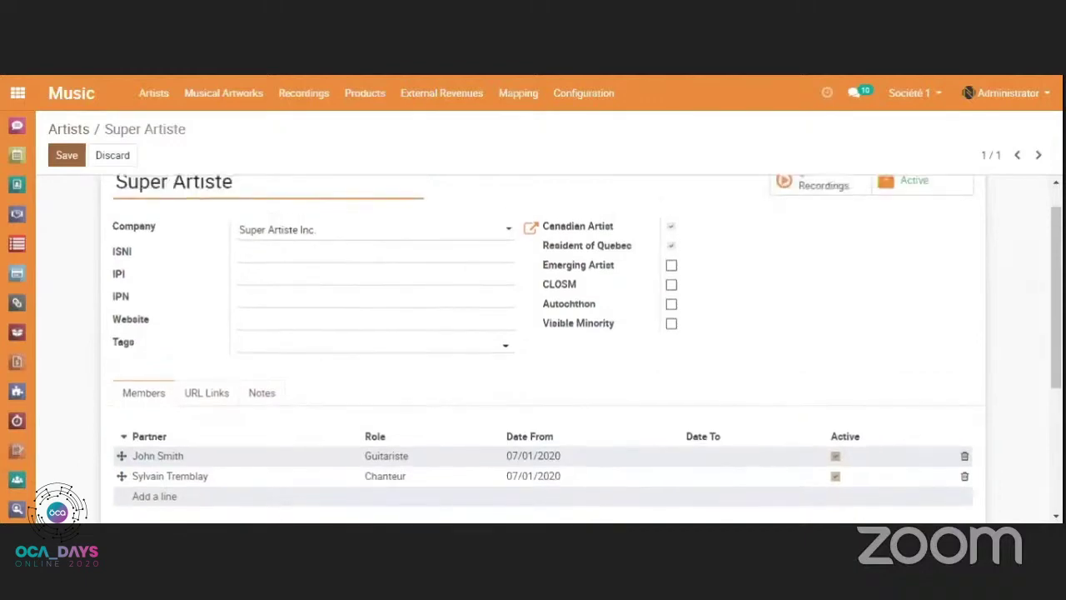
pyautogui.click(66, 162)
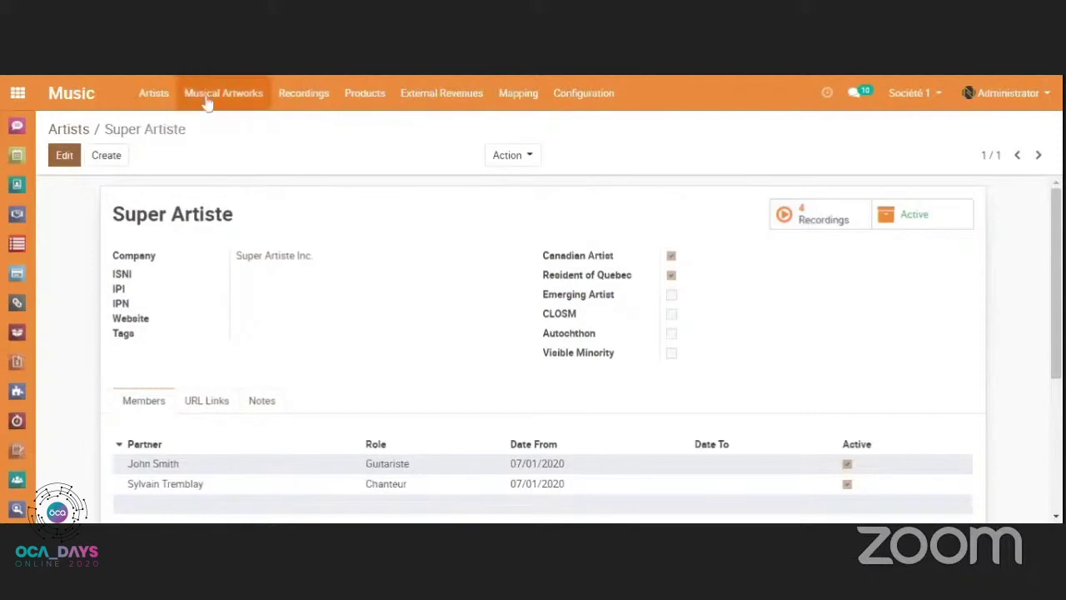
# Open the musical artwork Super Oeuvre 1 from the list of musical artworks and look over its record.
pyautogui.click(208, 98)
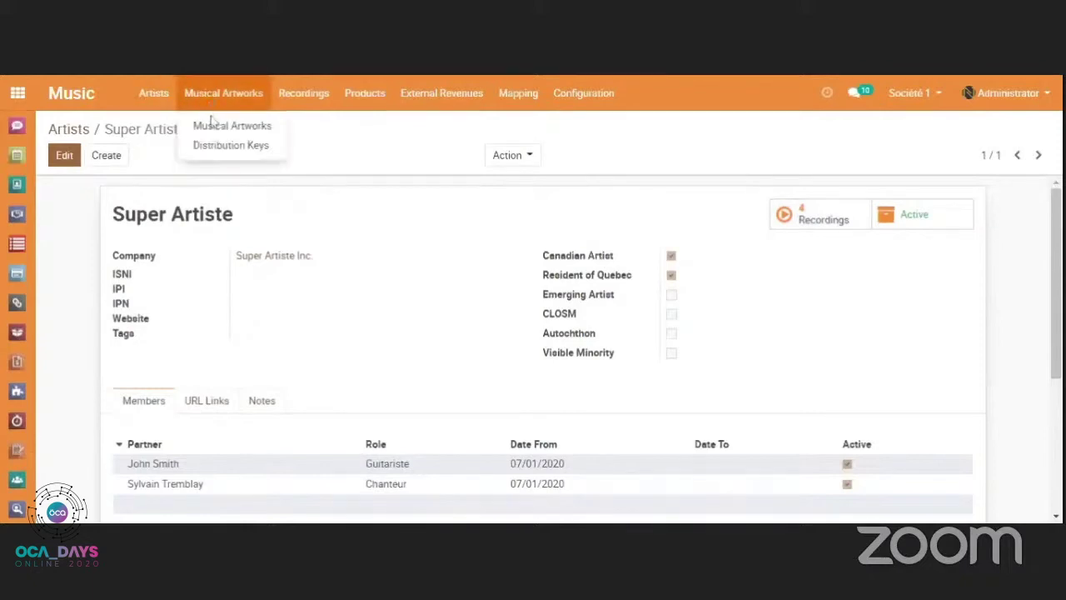
pyautogui.click(211, 127)
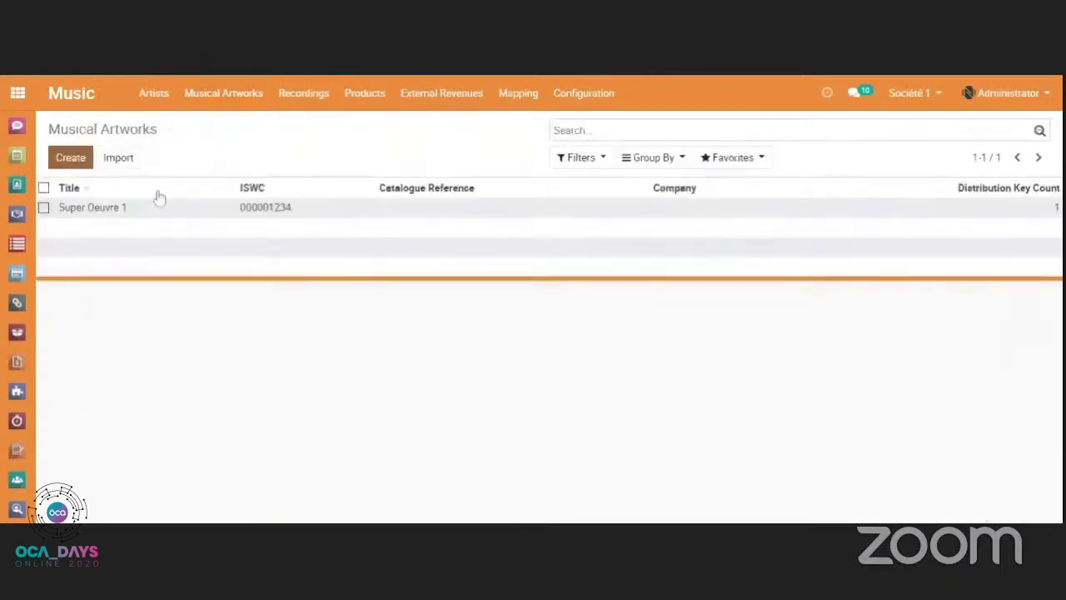
pyautogui.click(144, 208)
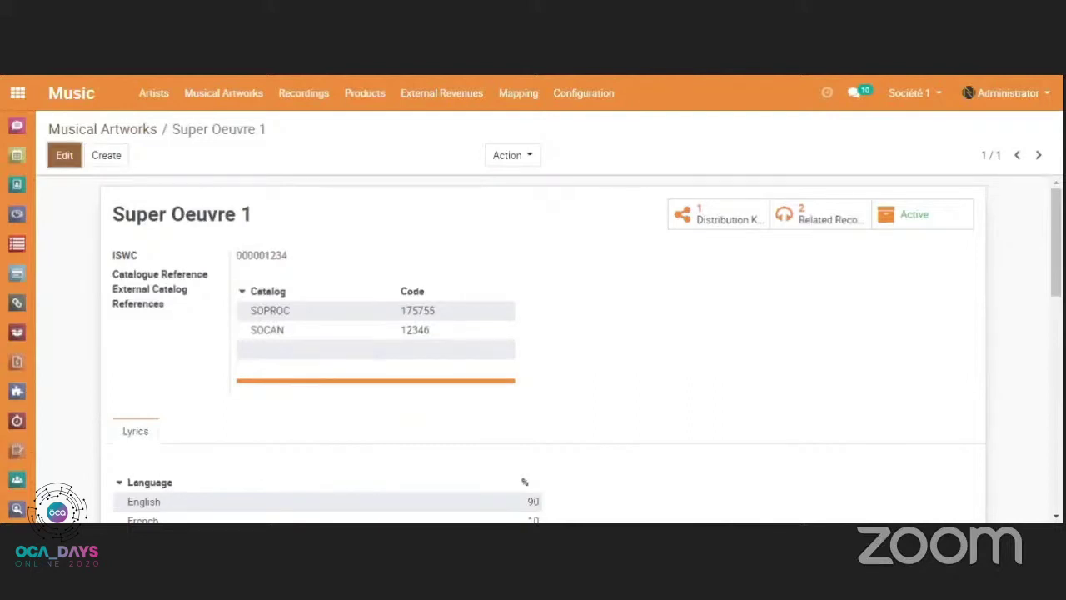
pyautogui.scroll(-1, 582, 348)
pyautogui.scroll(1, 582, 349)
# Put Super Oeuvre 1 into edit mode and examine its ISWC, catalogue reference and external catalog references.
pyautogui.click(65, 156)
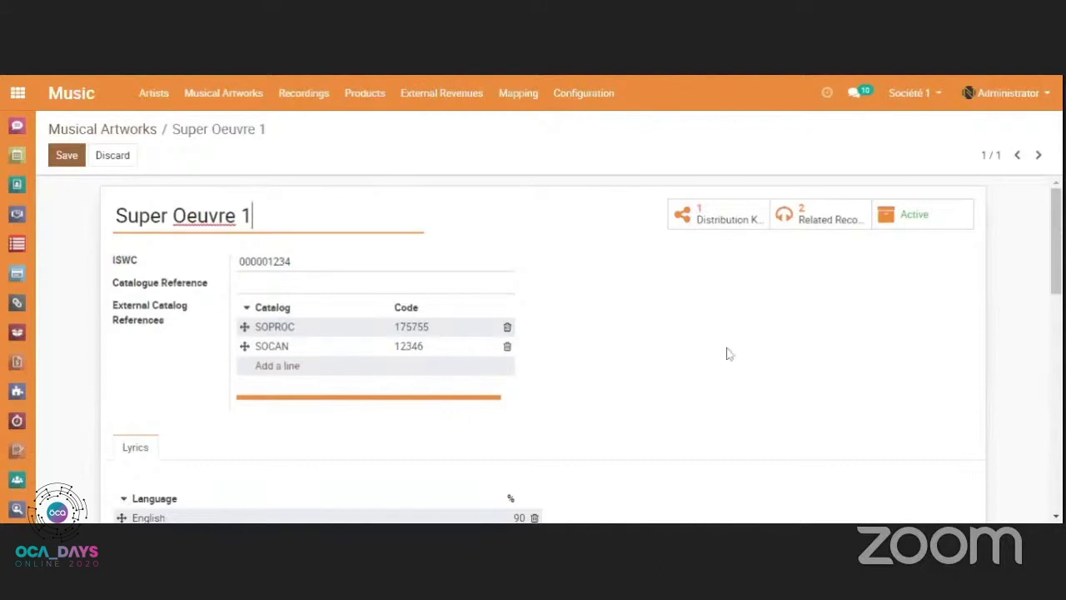
pyautogui.scroll(-1, 578, 349)
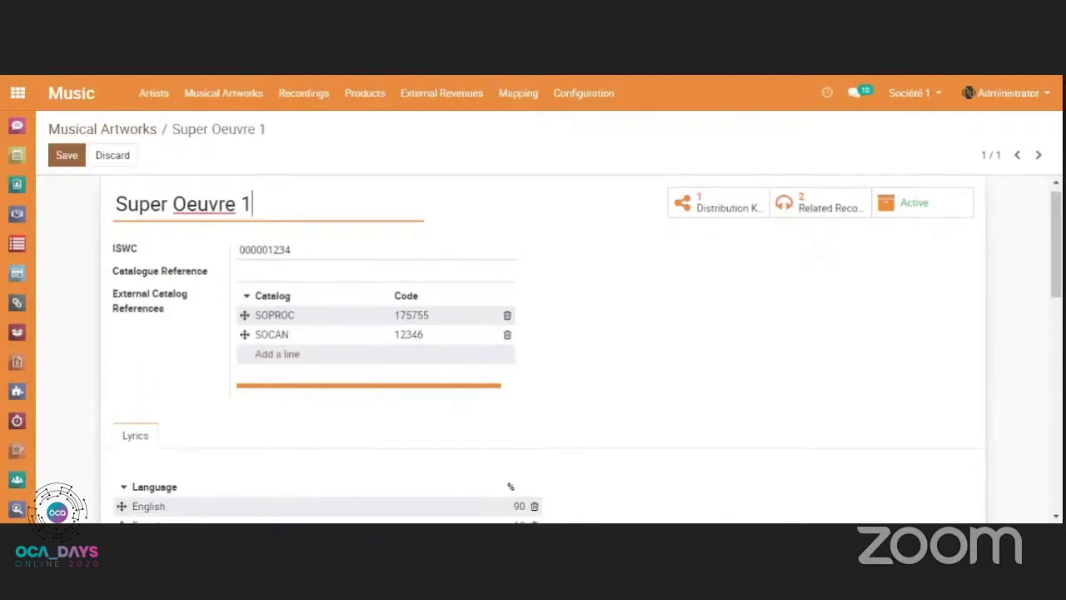
pyautogui.press('Tab')
pyautogui.scroll(-1, 586, 350)
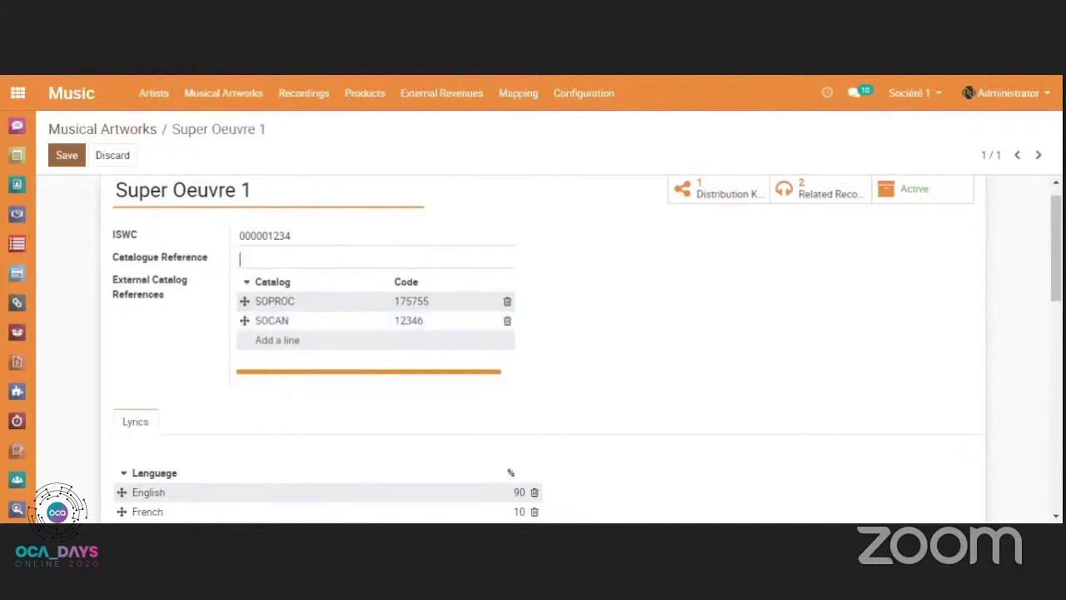
# Examine the lyrics' language percentages and text of Super Oeuvre 1, and save the record.
pyautogui.scroll(-2, 552, 340)
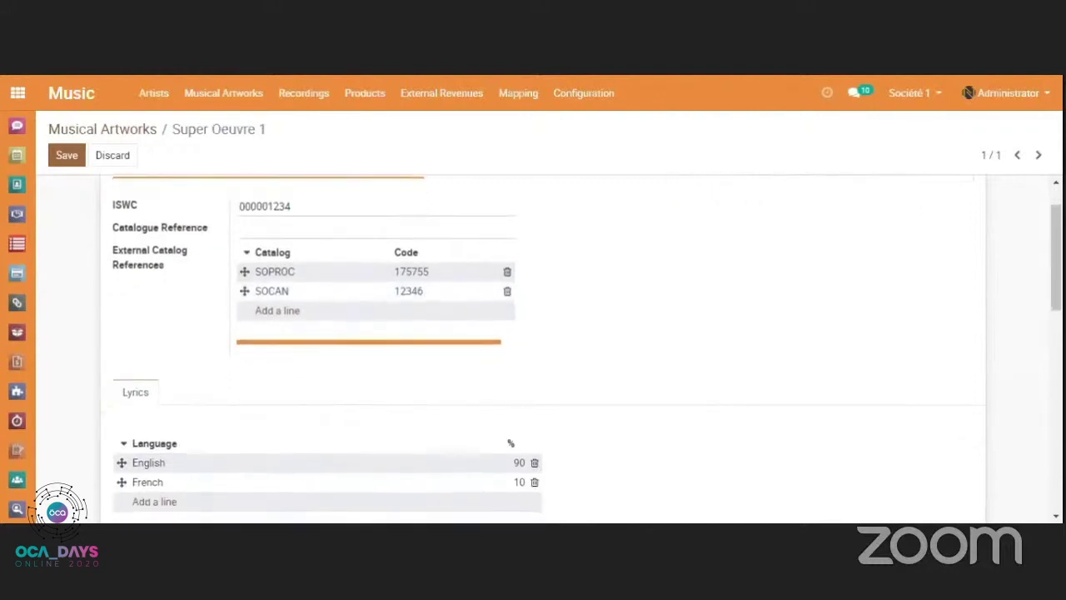
pyautogui.scroll(-3, 541, 350)
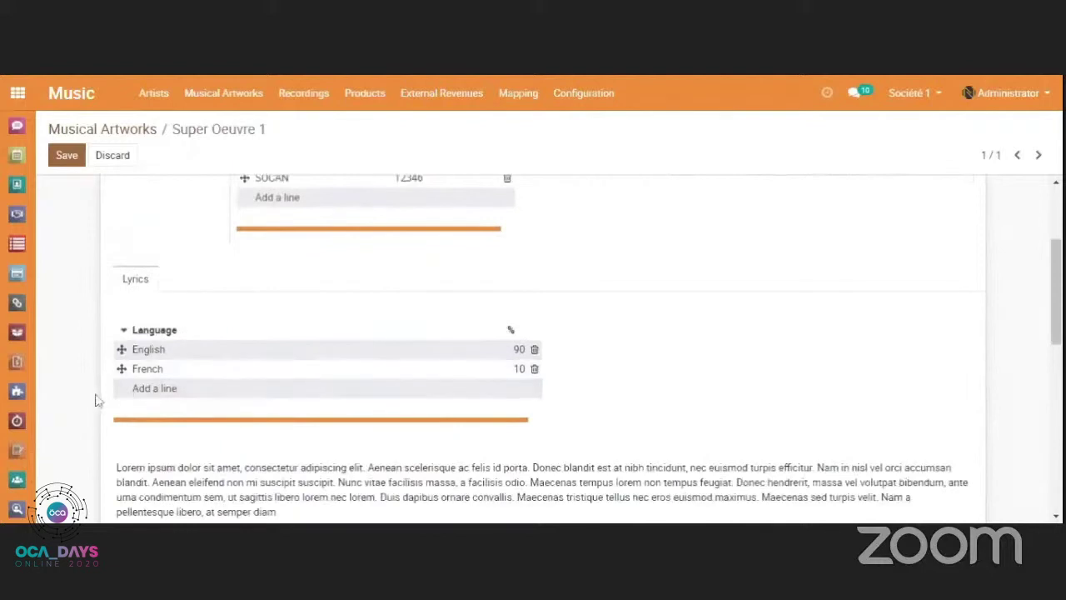
pyautogui.scroll(-1, 95, 399)
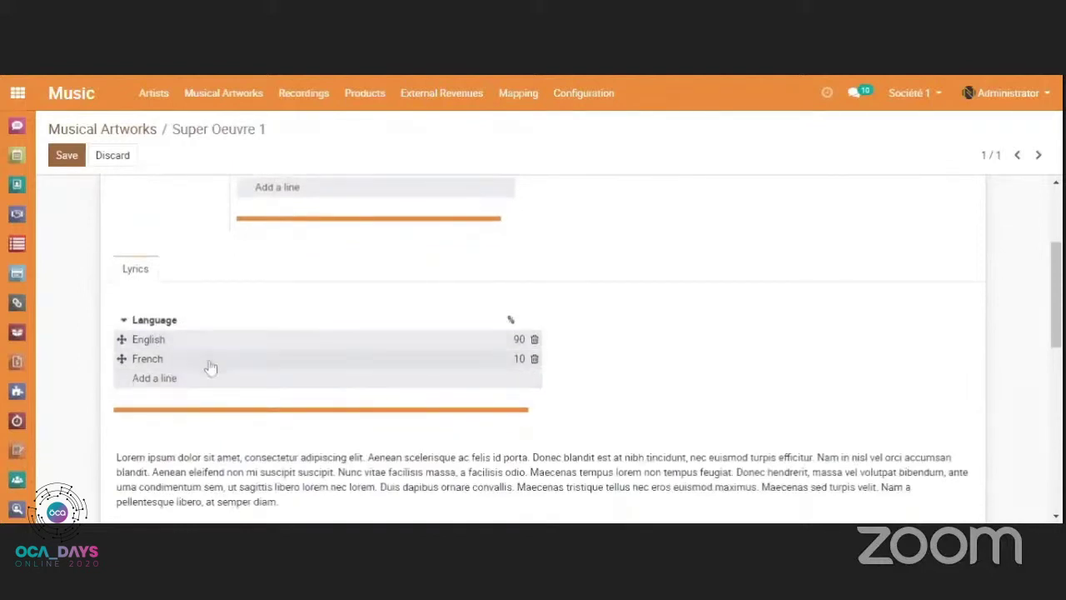
pyautogui.scroll(-4, 690, 414)
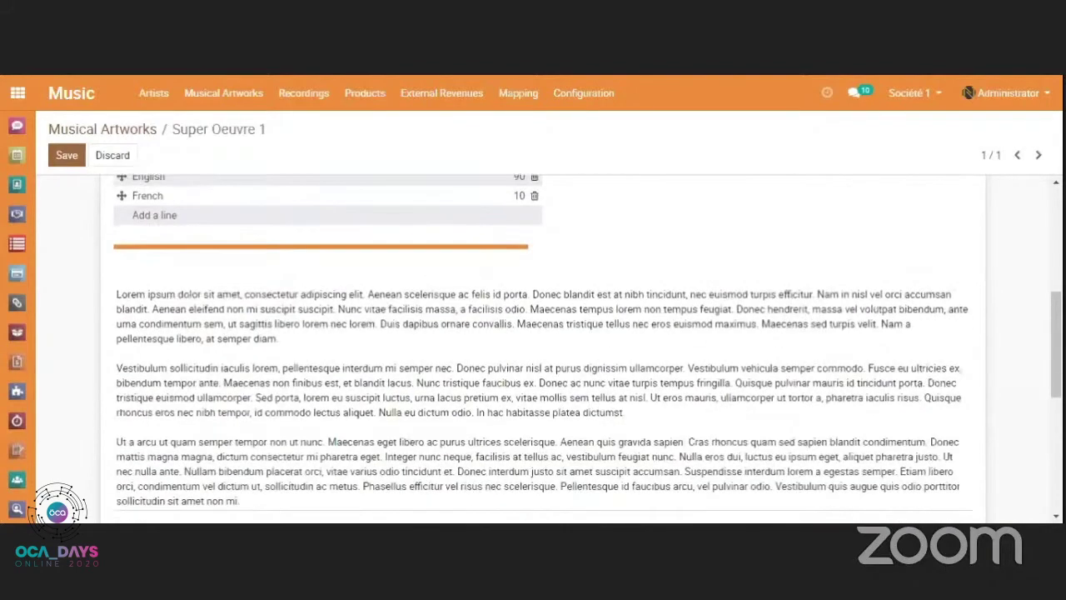
pyautogui.scroll(-2, 541, 350)
pyautogui.scroll(4, 541, 350)
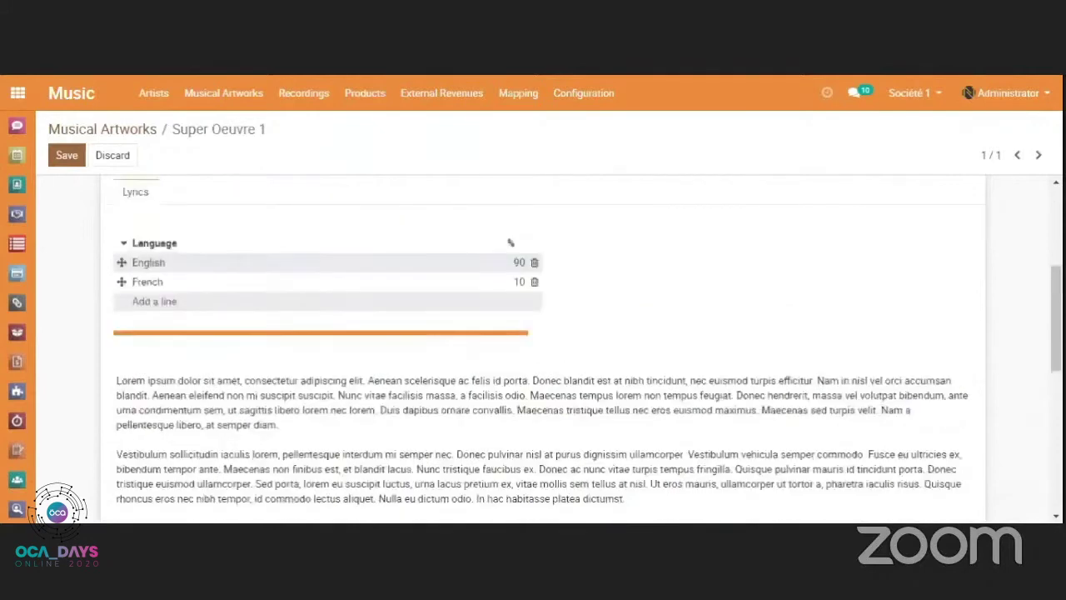
pyautogui.scroll(-2, 492, 436)
pyautogui.scroll(-1, 492, 436)
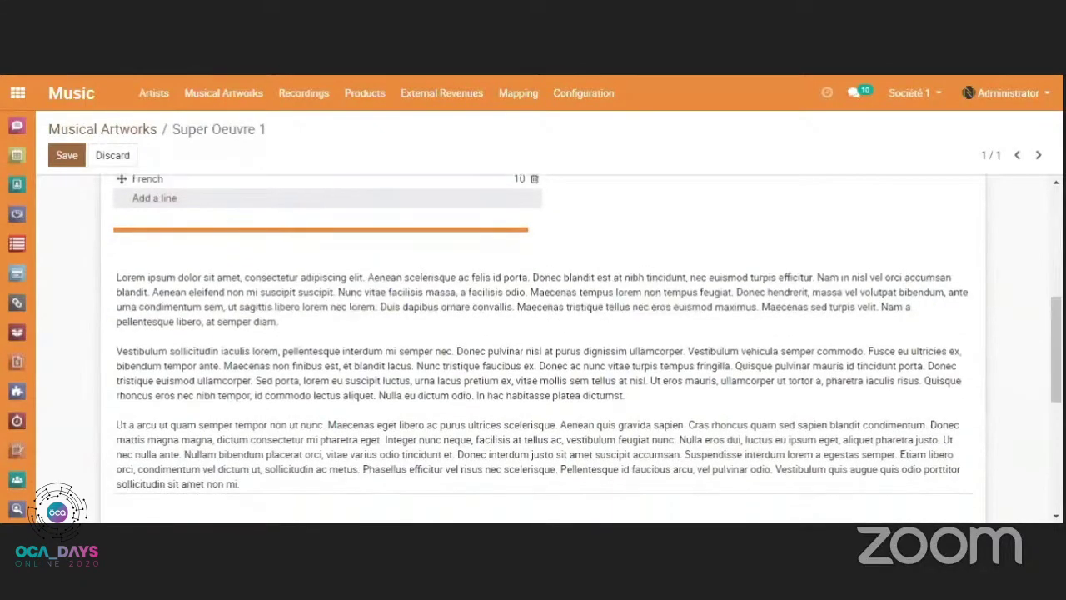
pyautogui.scroll(5, 262, 250)
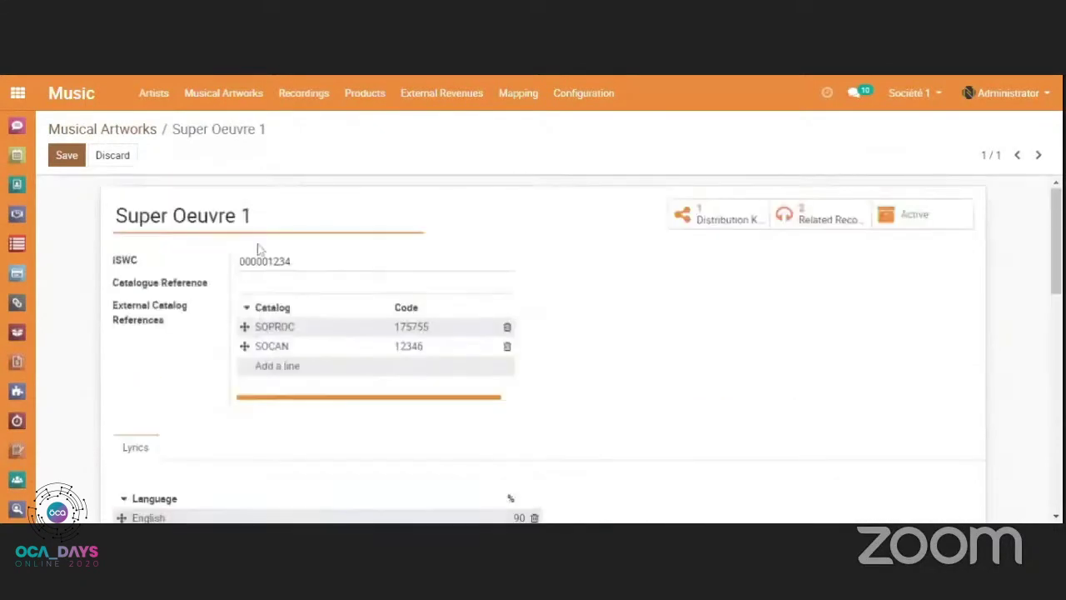
pyautogui.click(60, 155)
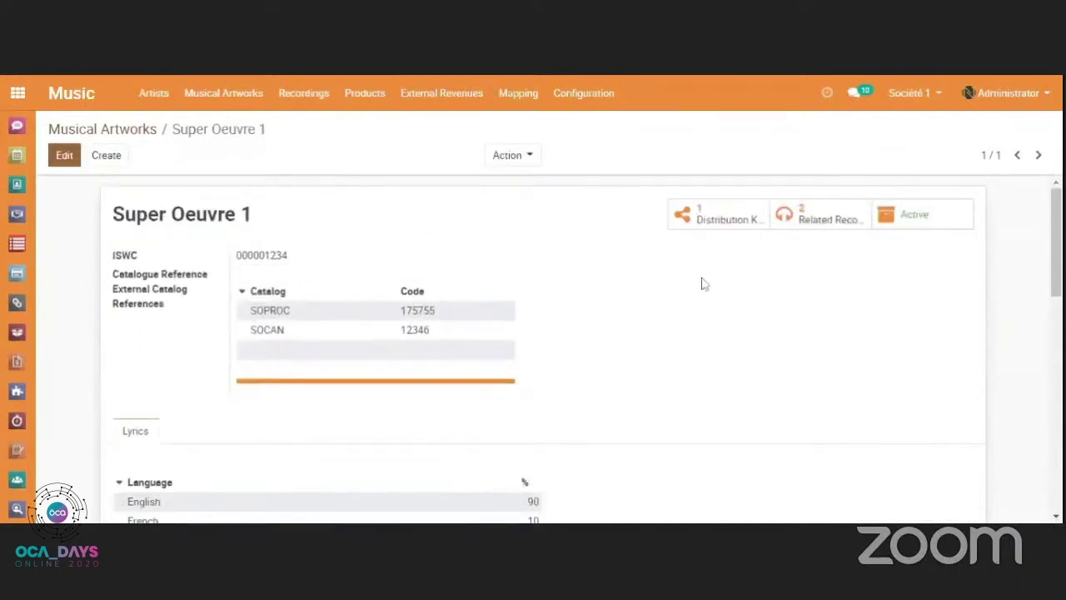
# Open distribution key REP/0001 of Super Oeuvre 1 and review its country group and the partners' roles and percentages.
pyautogui.click(712, 221)
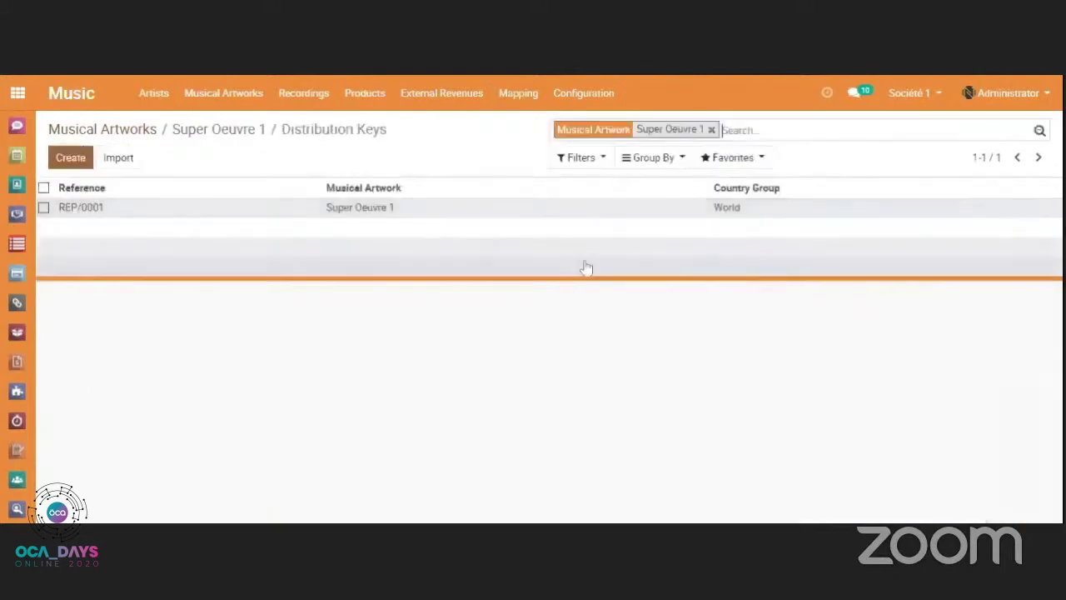
pyautogui.click(361, 209)
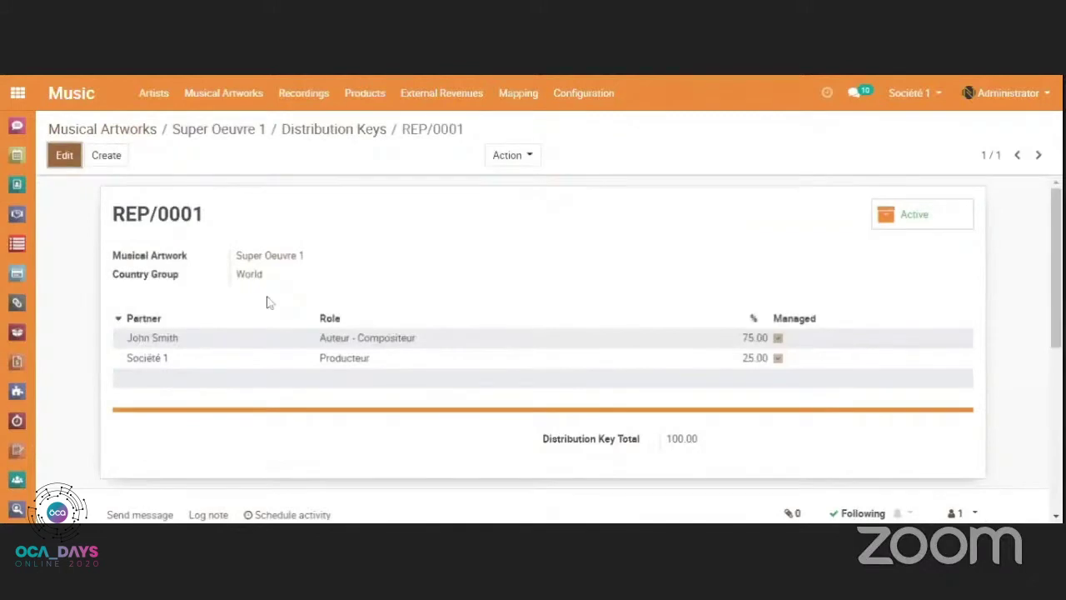
pyautogui.scroll(-2, 268, 302)
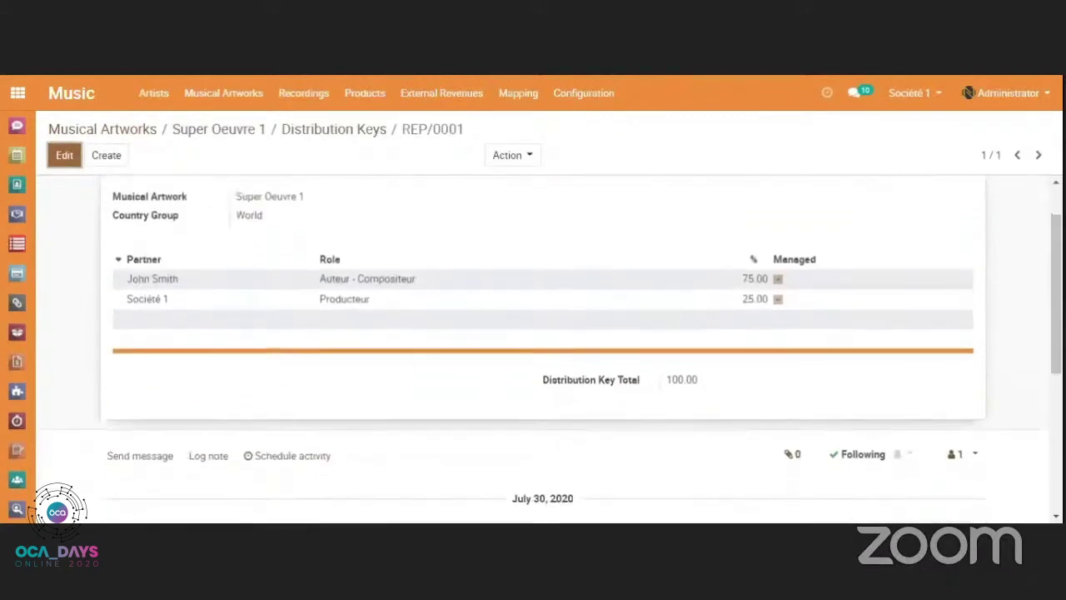
pyautogui.scroll(-2, 562, 348)
pyautogui.scroll(4, 561, 348)
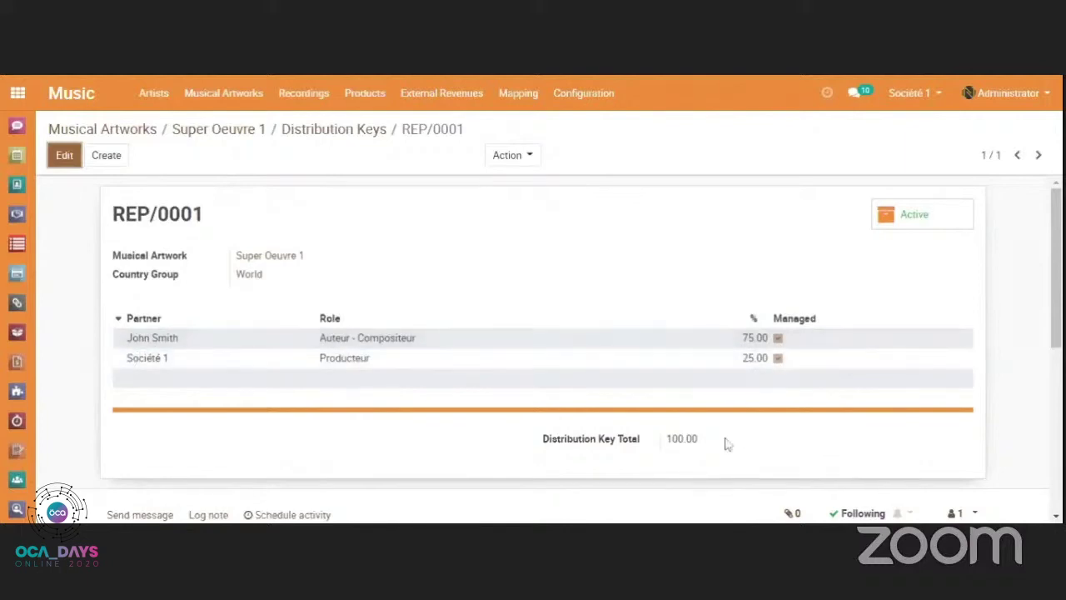
# Check the Distribution Key Total against the partner shares of REP/0001.
pyautogui.moveTo(704, 439); pyautogui.dragTo(666, 439)
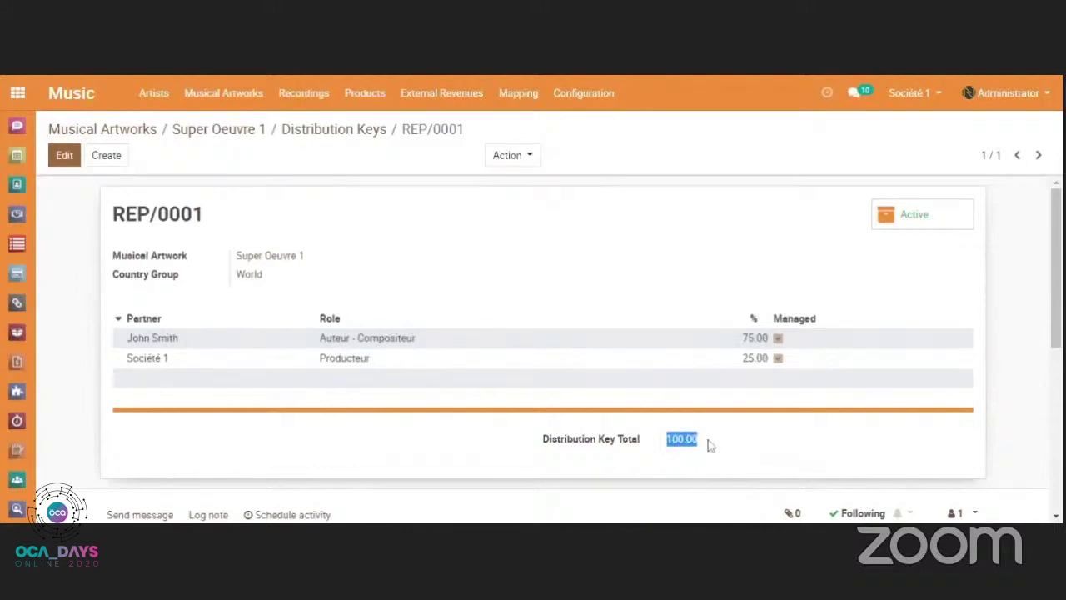
pyautogui.scroll(-1, 709, 445)
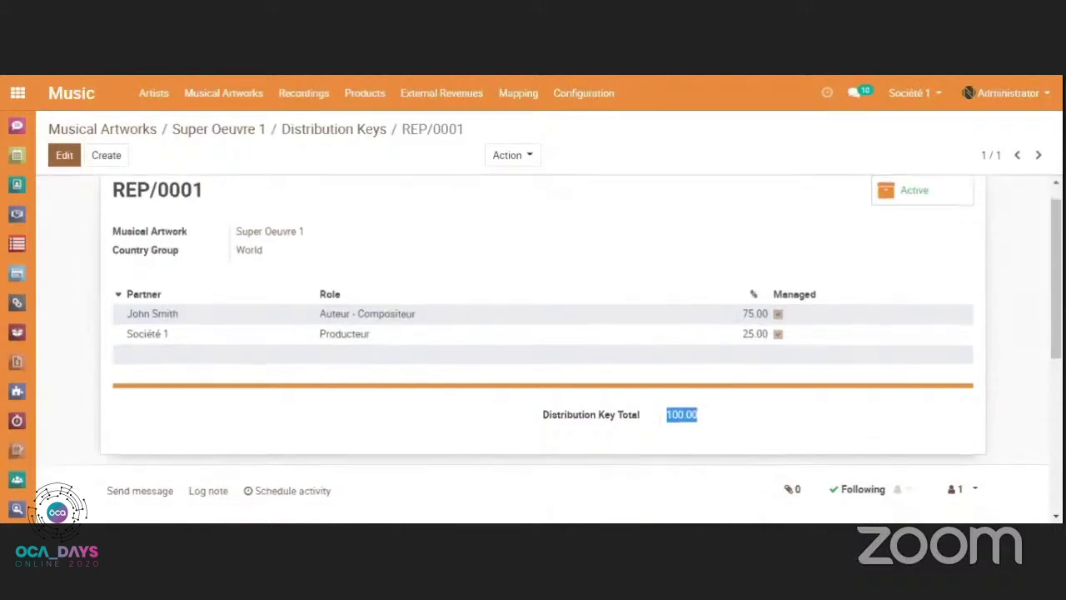
pyautogui.click(708, 419)
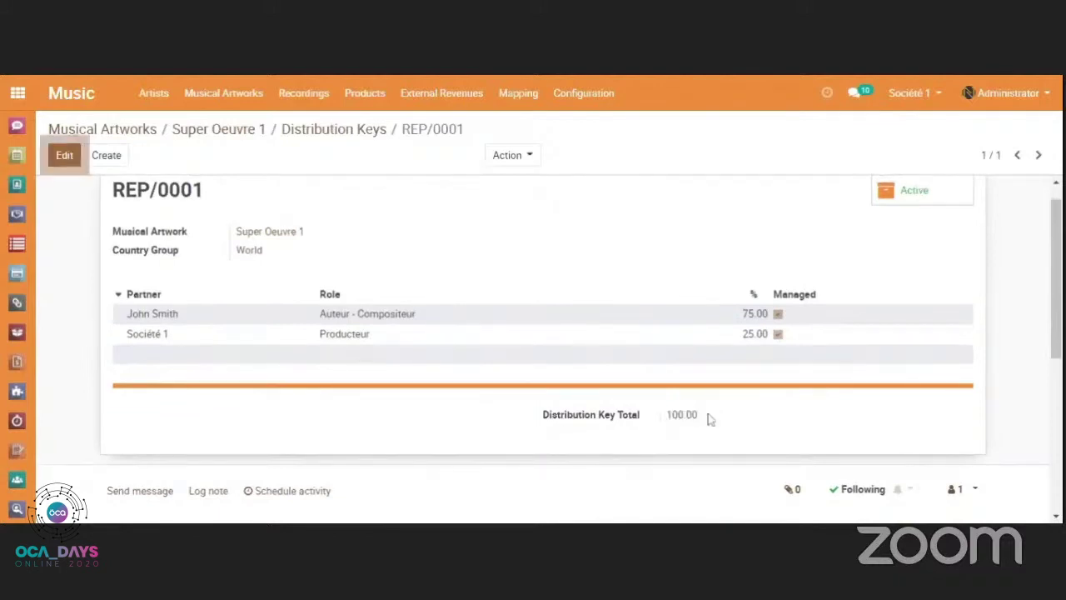
pyautogui.click(709, 419)
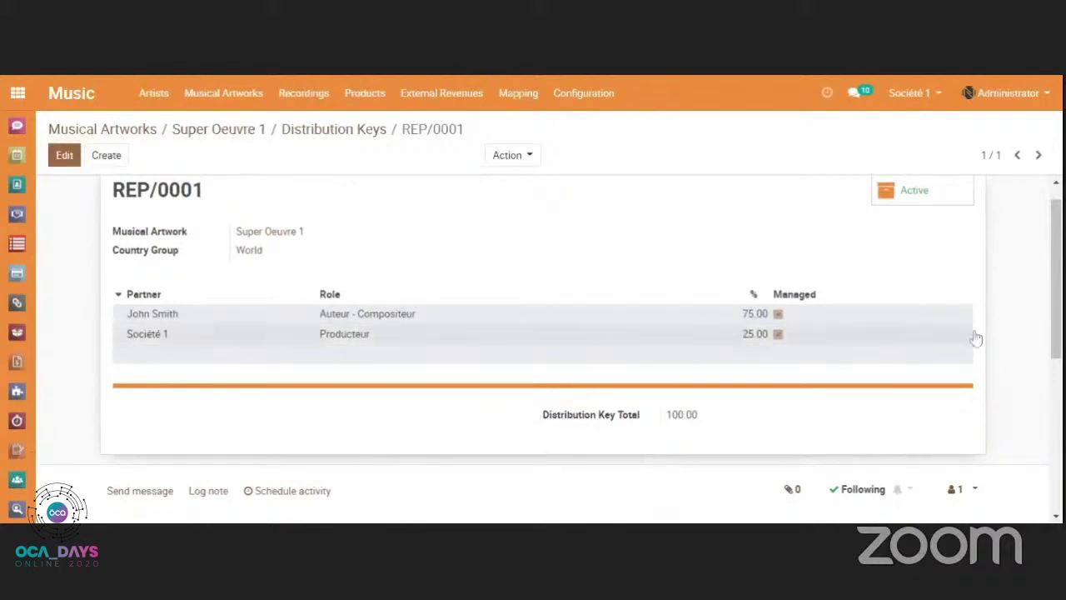
# Examine the logged change history of distribution key REP/0001, including the tracked partner shares and field values.
pyautogui.scroll(-5, 993, 376)
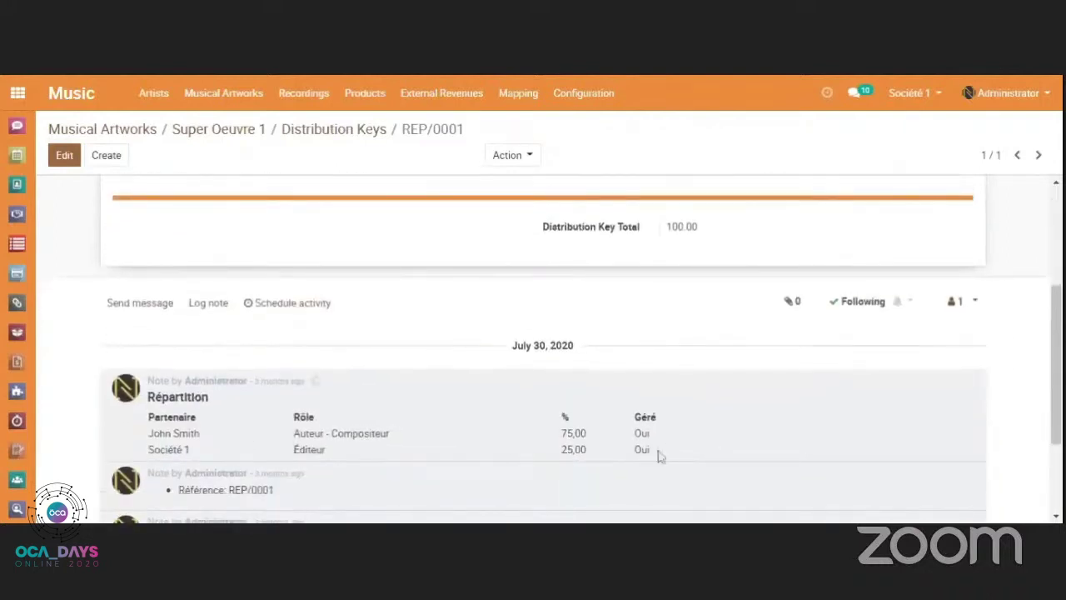
pyautogui.moveTo(659, 457); pyautogui.dragTo(529, 456)
pyautogui.click(427, 433)
pyautogui.scroll(-3, 541, 350)
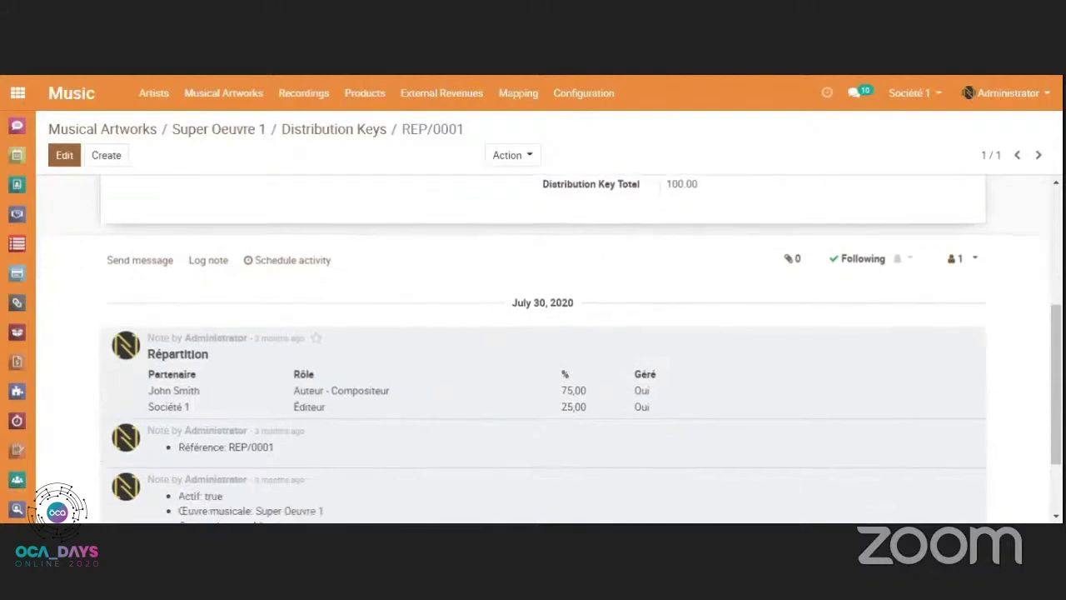
pyautogui.scroll(3, 541, 350)
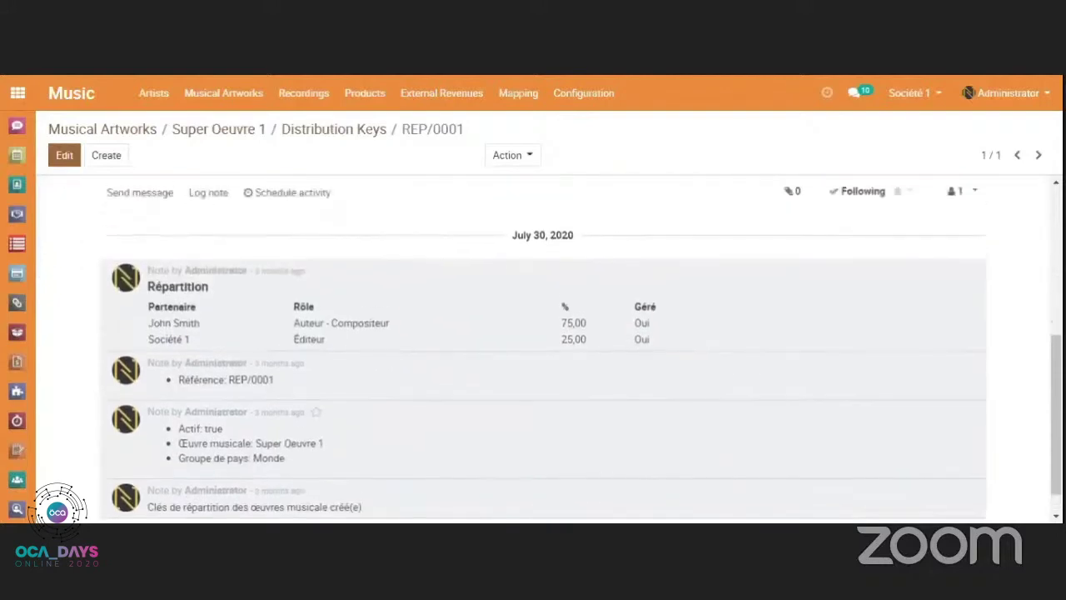
# Return from distribution key REP/0001 to the Super Oeuvre 1 artwork record.
pyautogui.scroll(1, 541, 350)
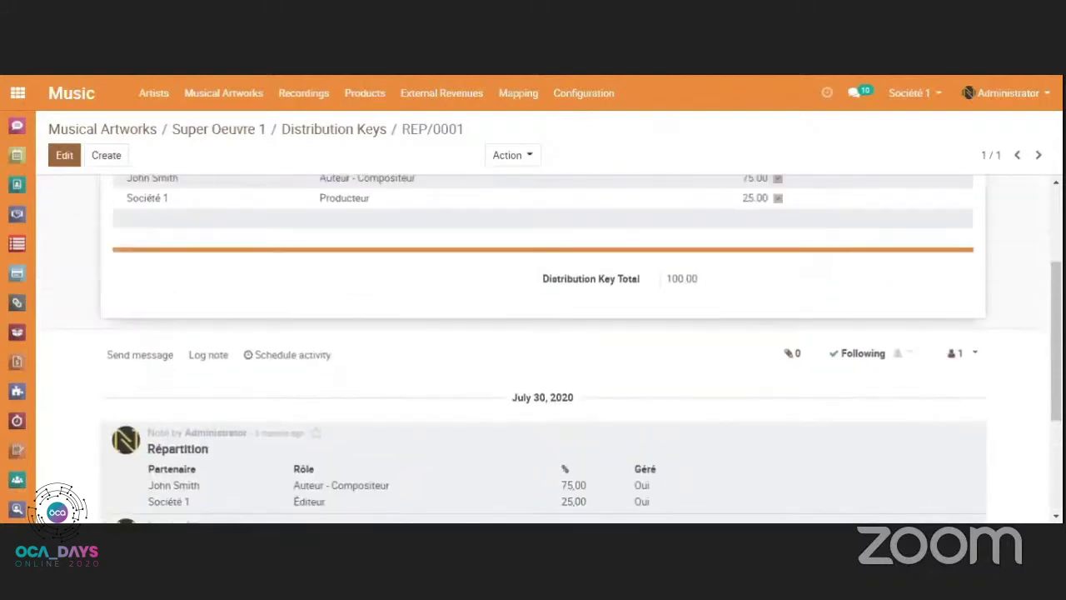
pyautogui.scroll(4, 541, 350)
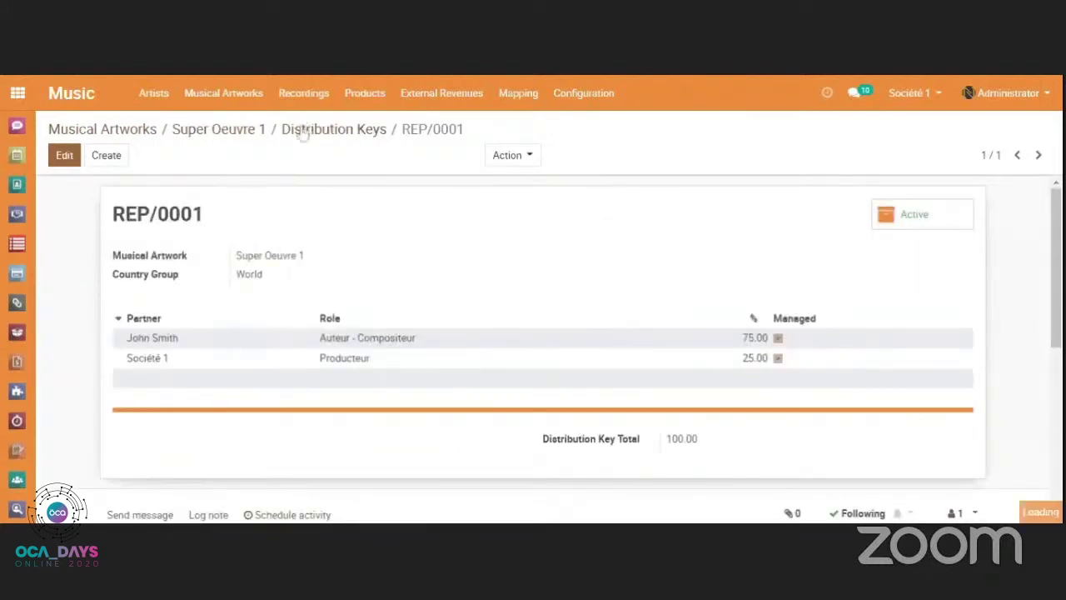
pyautogui.click(302, 131)
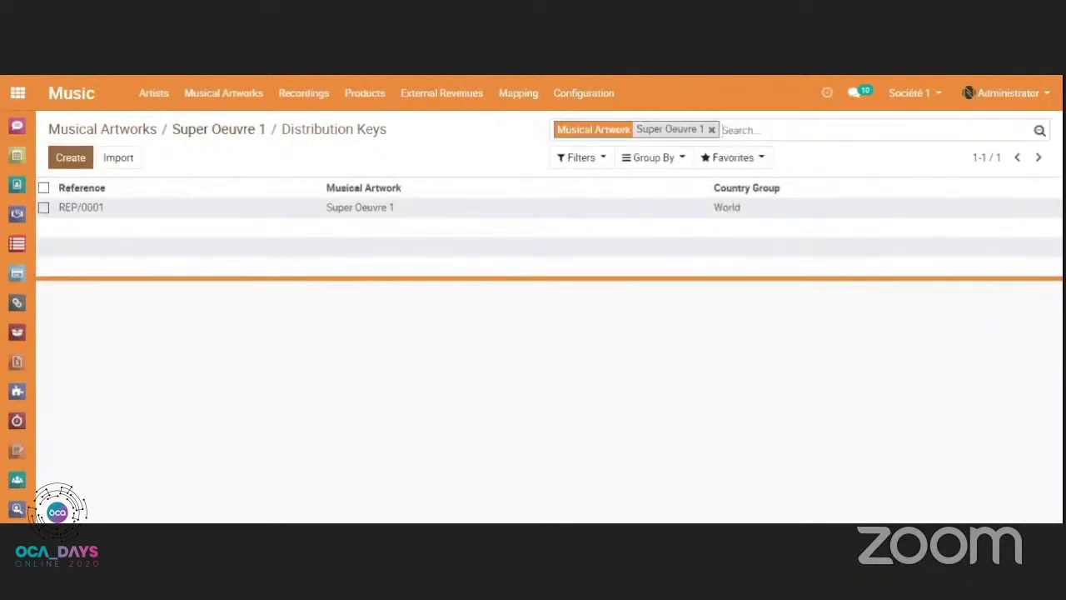
pyautogui.click(248, 134)
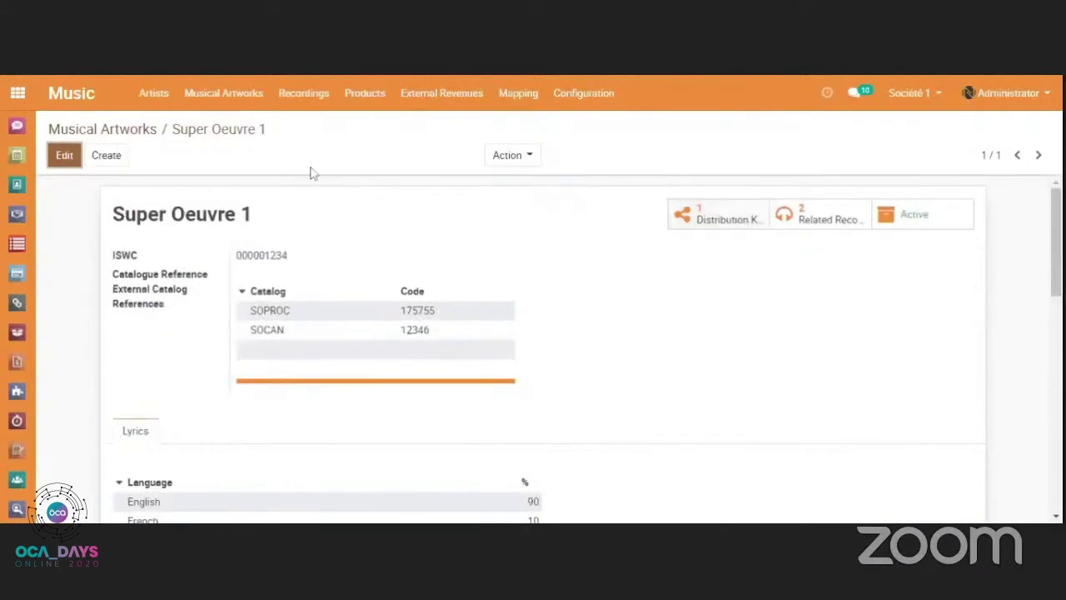
# Open the recording Super Record 1 for editing and check the artworks offered for its Related Artwork.
pyautogui.click(292, 101)
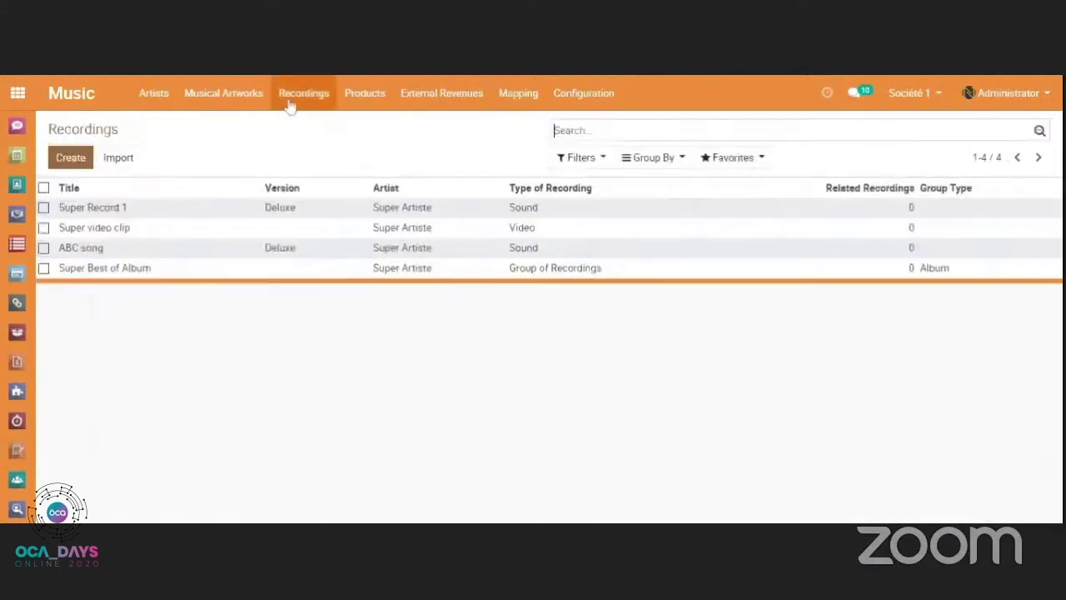
pyautogui.click(259, 207)
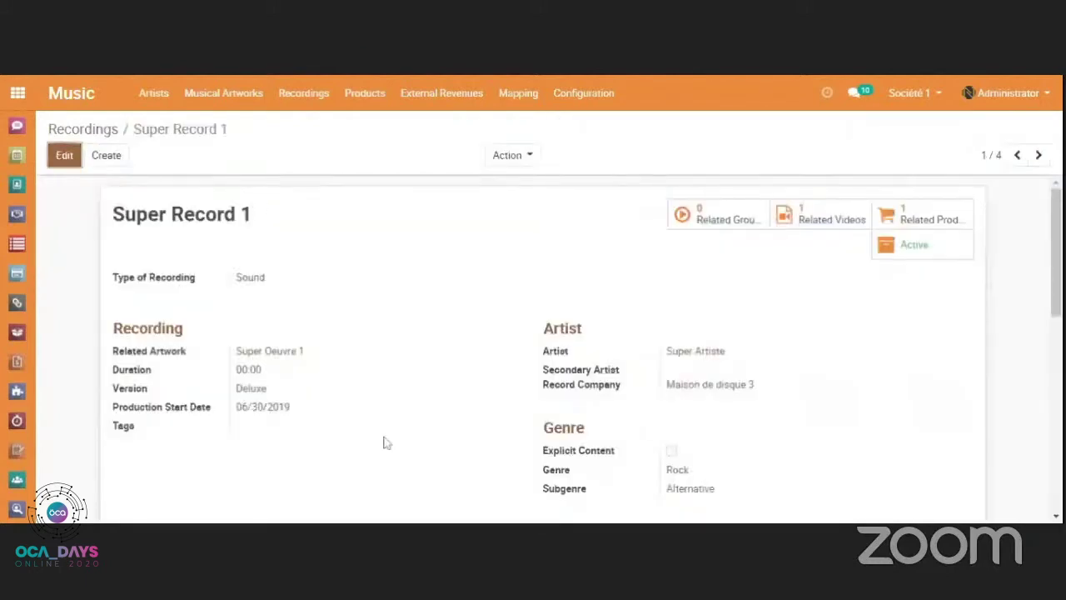
pyautogui.click(65, 158)
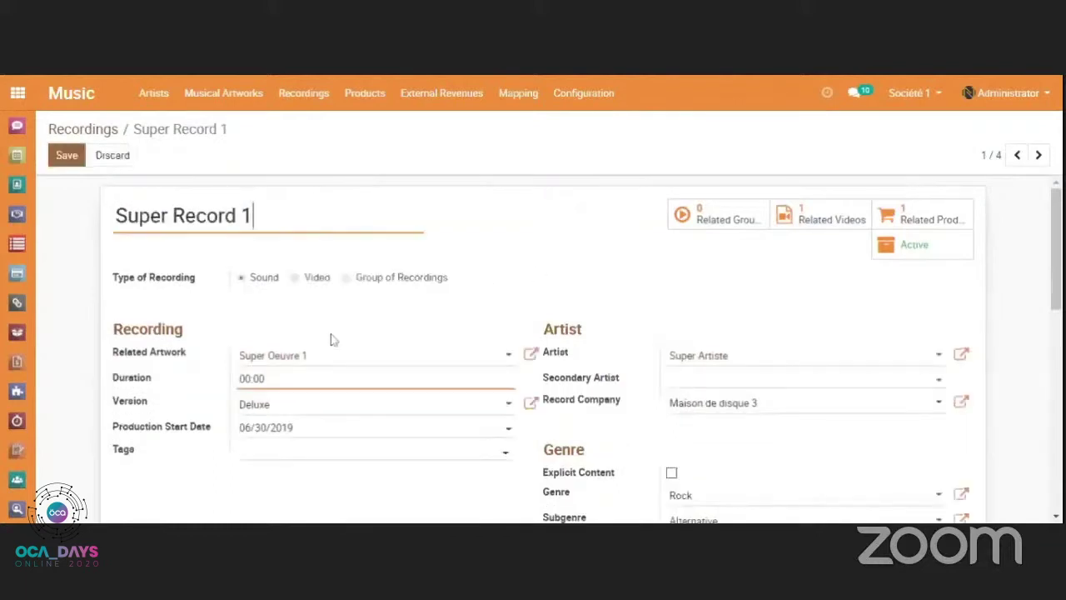
pyautogui.click(308, 356)
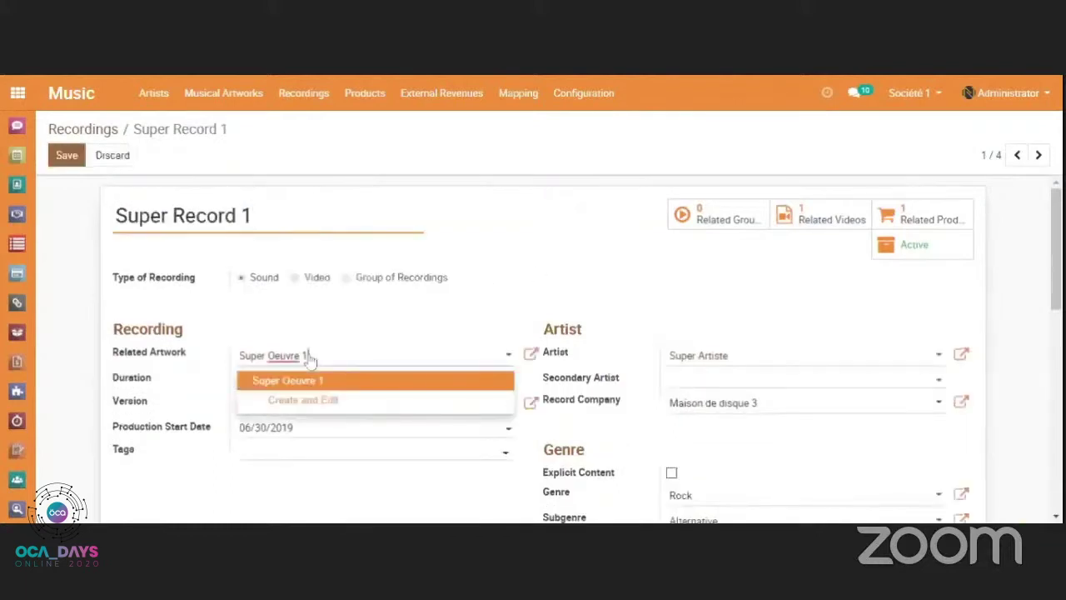
pyautogui.click(388, 324)
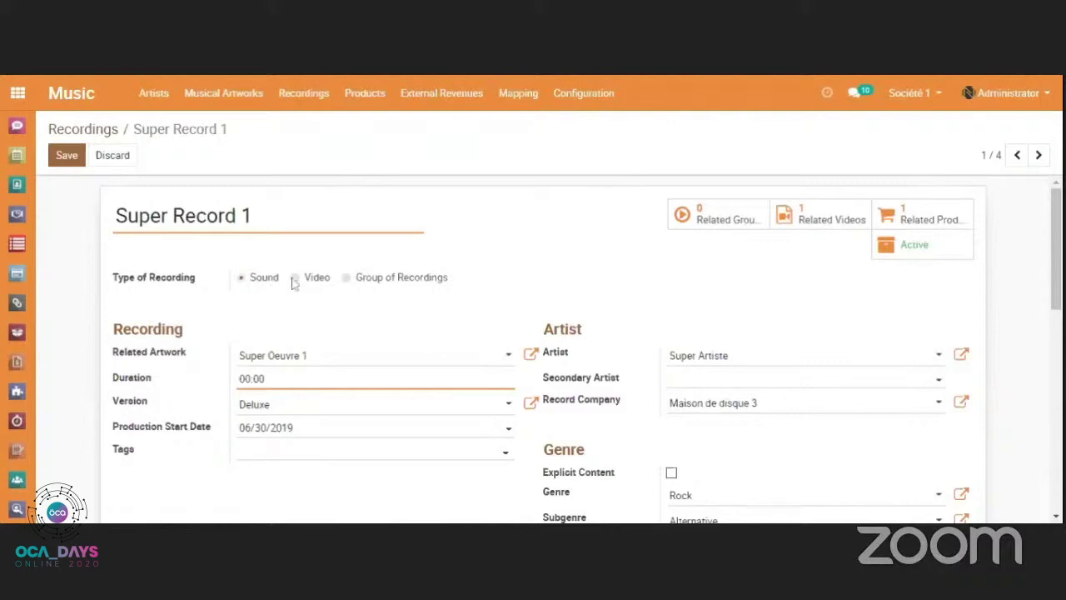
# Switch the recording type to Video to view its fields, and set it back to Sound.
pyautogui.scroll(-1, 293, 280)
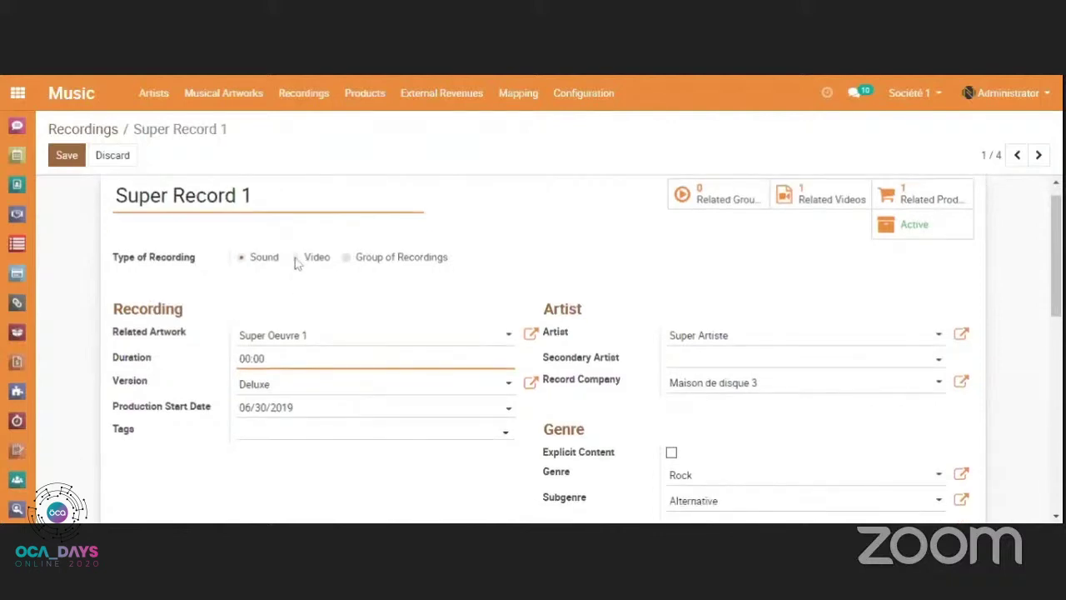
pyautogui.click(297, 260)
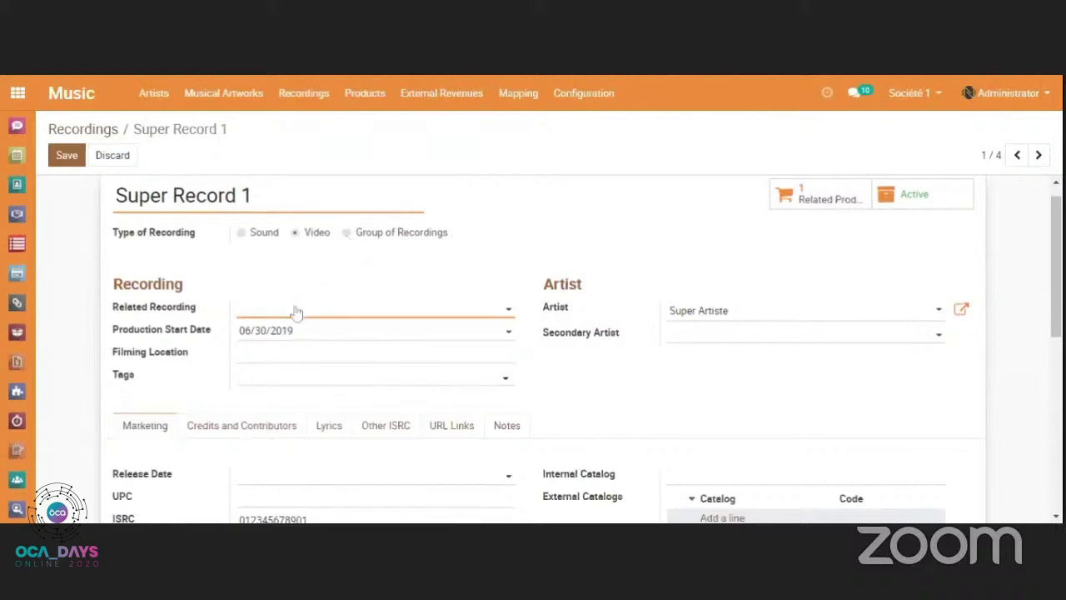
pyautogui.click(241, 232)
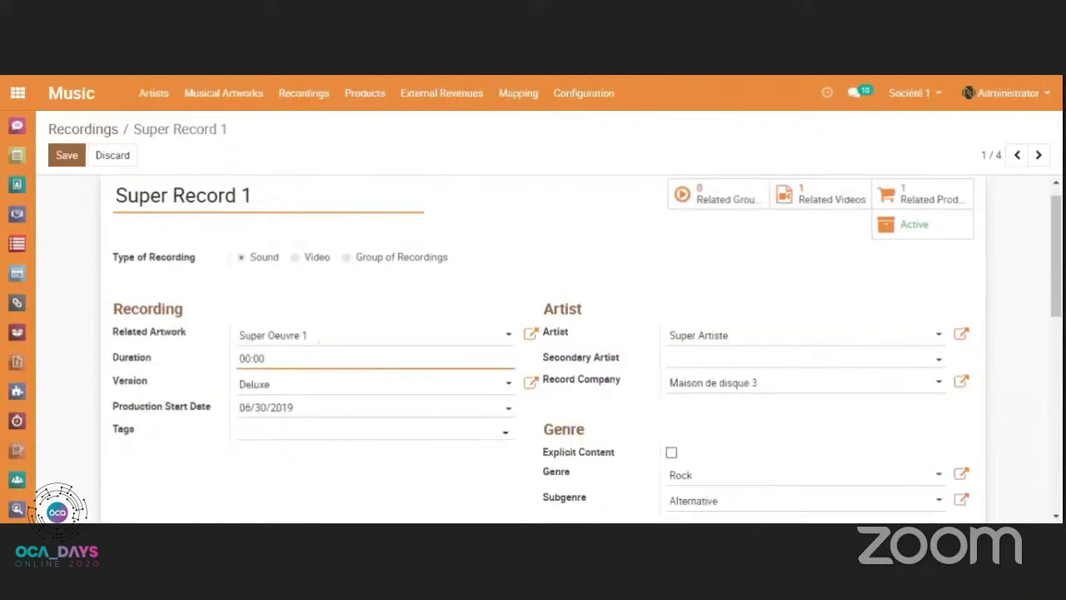
# Review the main details of Super Record 1 and the choices offered for its Secondary Artist and Record Company.
pyautogui.scroll(-1, 318, 340)
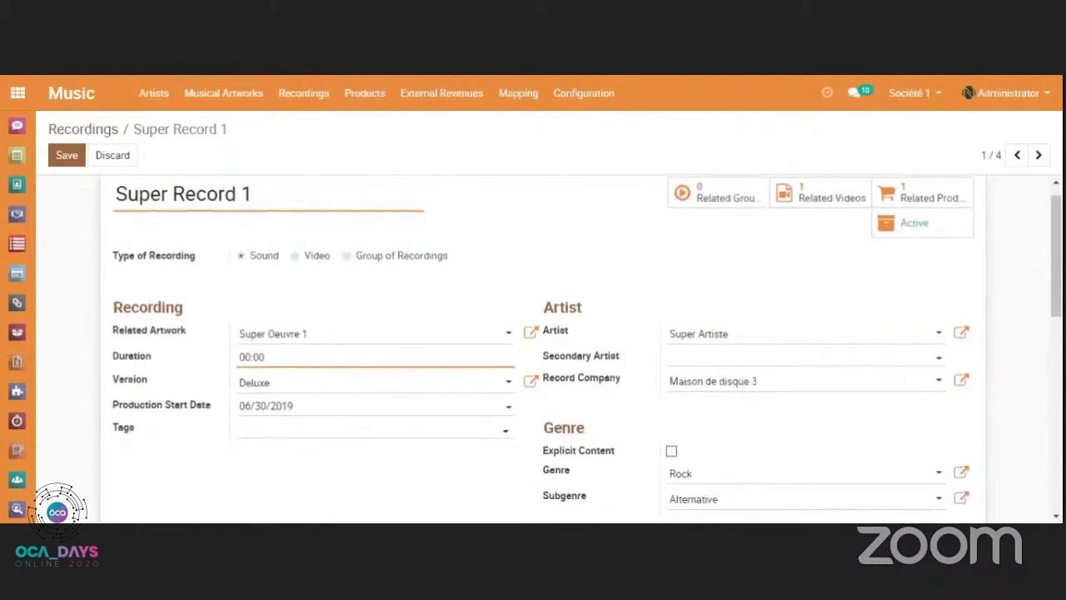
pyautogui.scroll(-3, 546, 348)
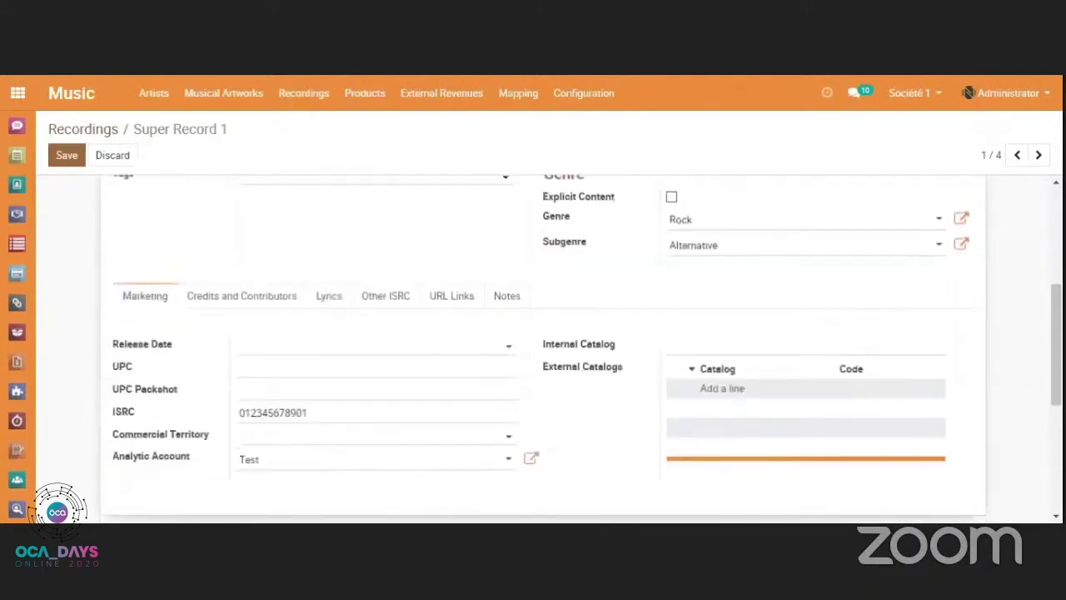
pyautogui.scroll(1, 578, 345)
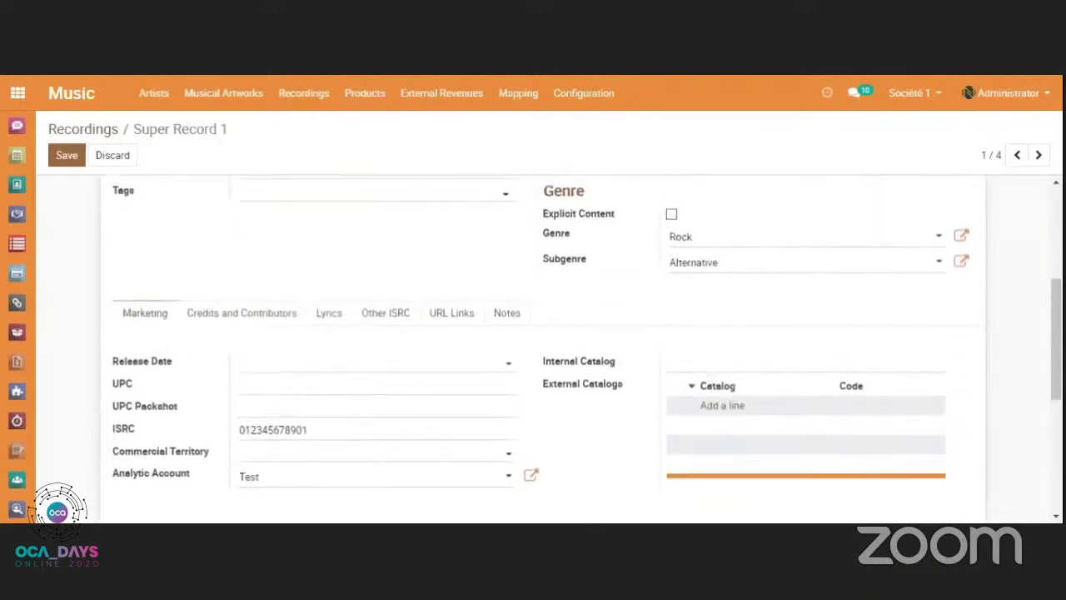
pyautogui.scroll(2, 546, 348)
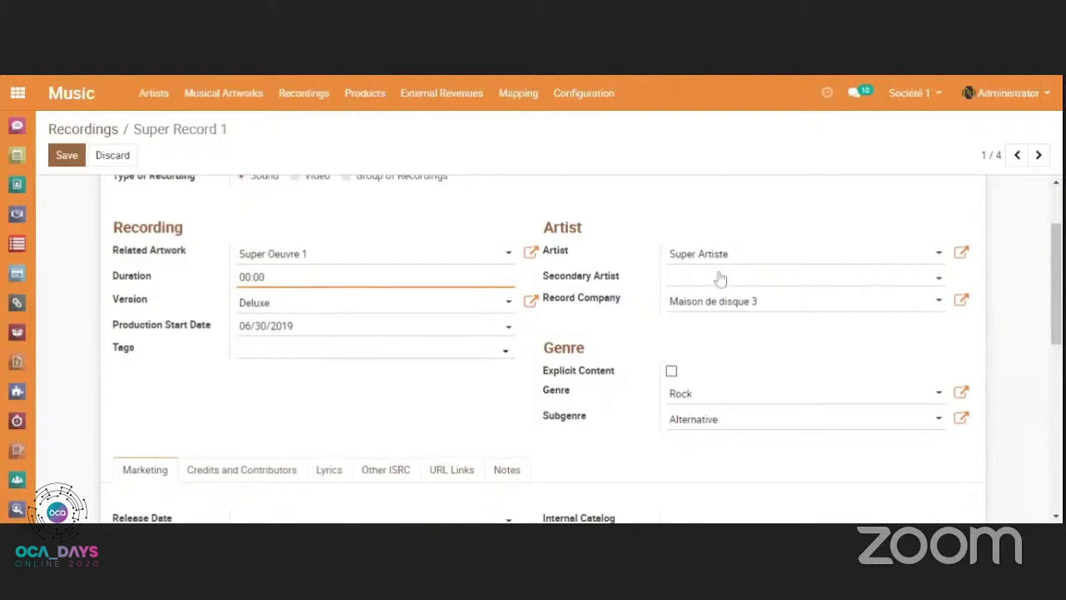
pyautogui.click(716, 276)
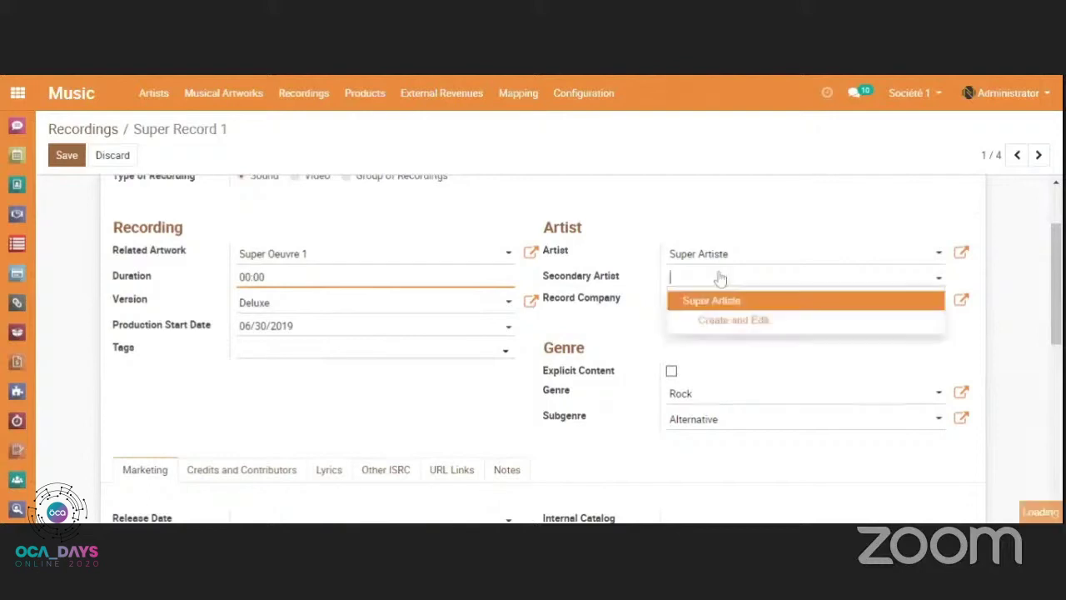
pyautogui.click(617, 326)
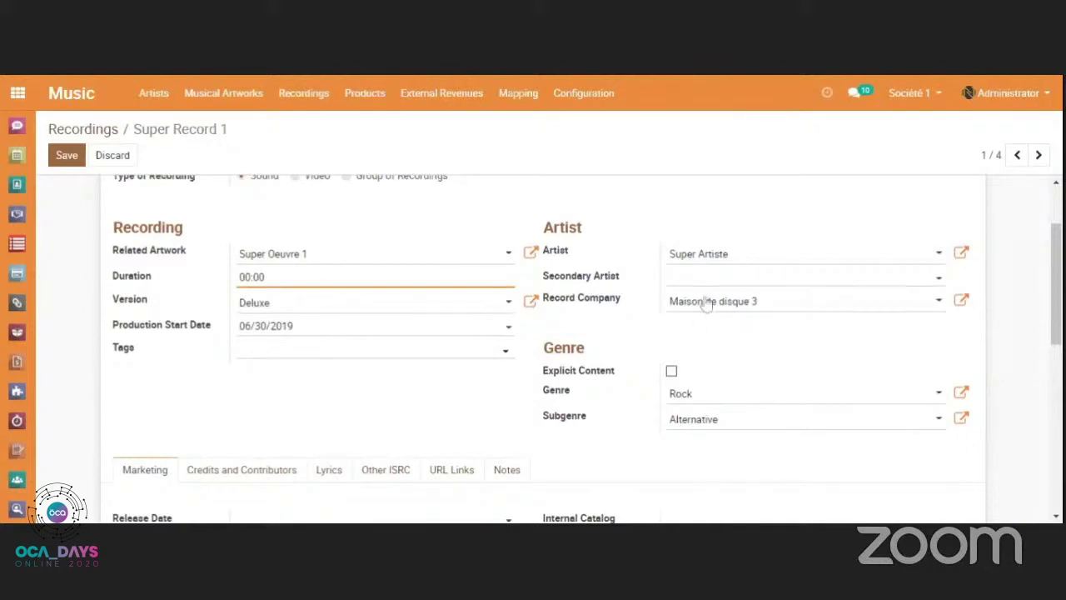
pyautogui.click(729, 306)
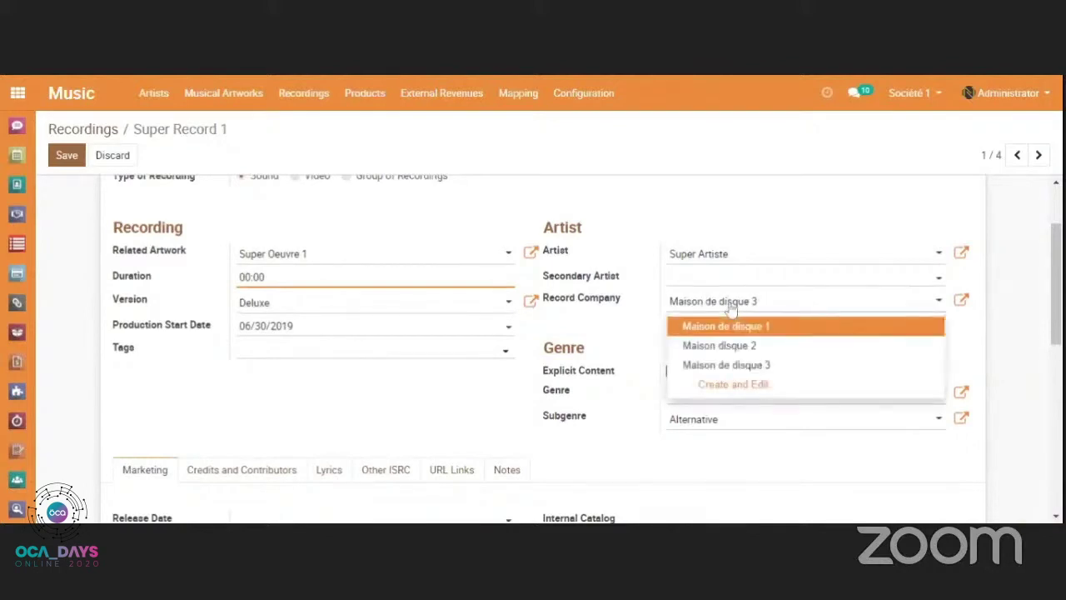
pyautogui.click(612, 327)
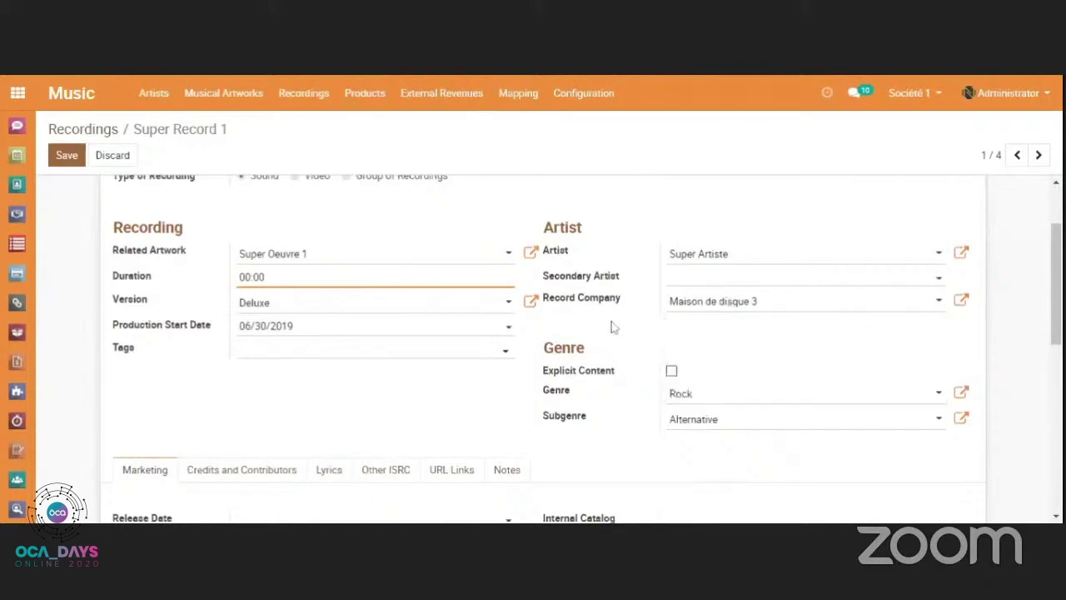
pyautogui.click(730, 301)
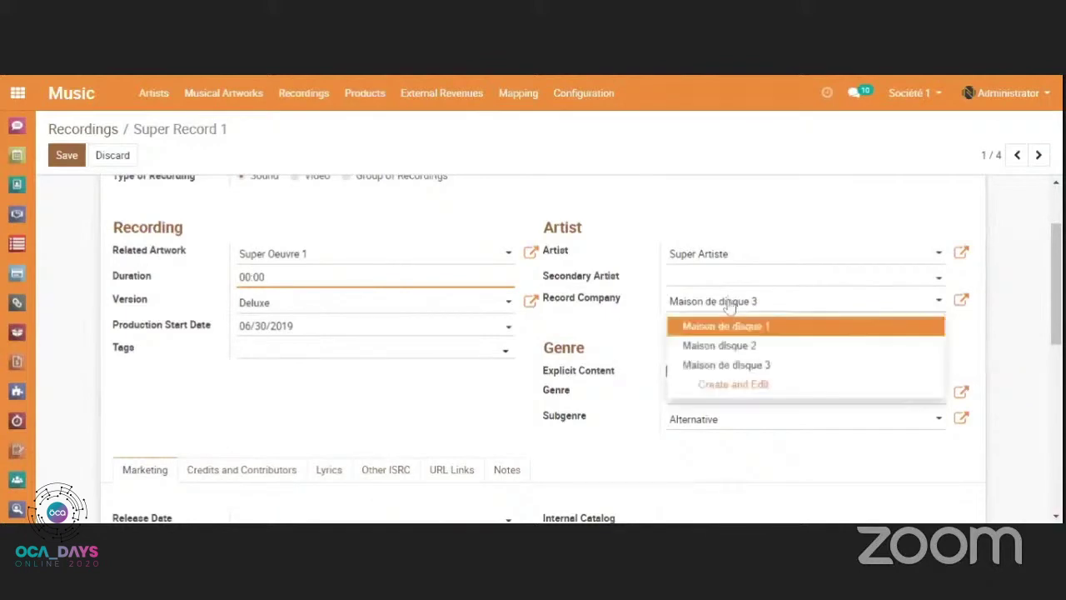
pyautogui.click(629, 307)
# Examine the genre and marketing details of Super Record 1, including UPC, ISRC, Commercial Territory choices and Analytic Account.
pyautogui.scroll(-2, 628, 307)
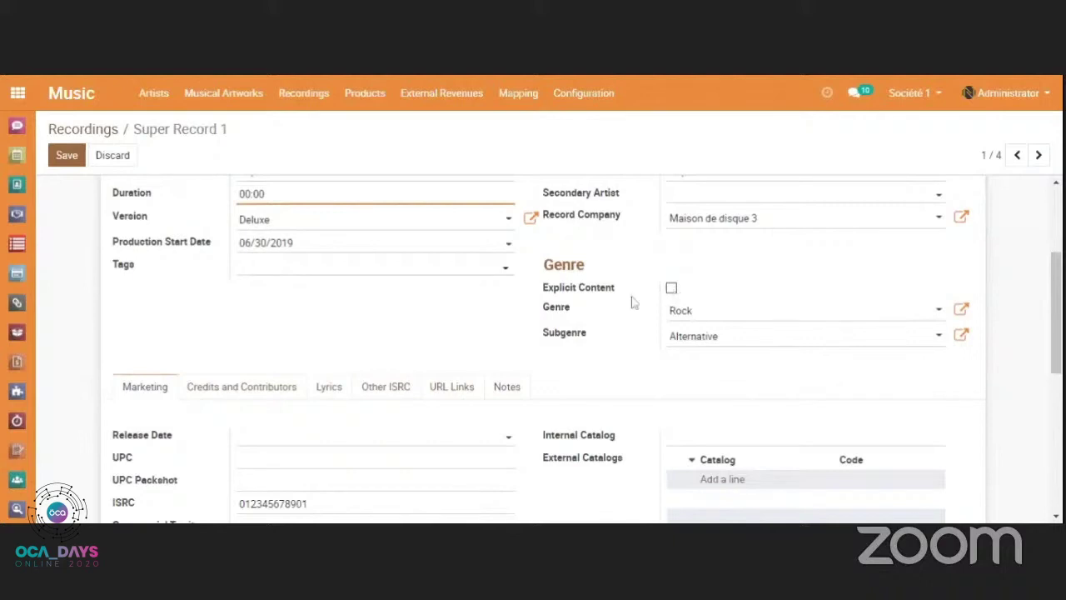
pyautogui.scroll(-3, 546, 344)
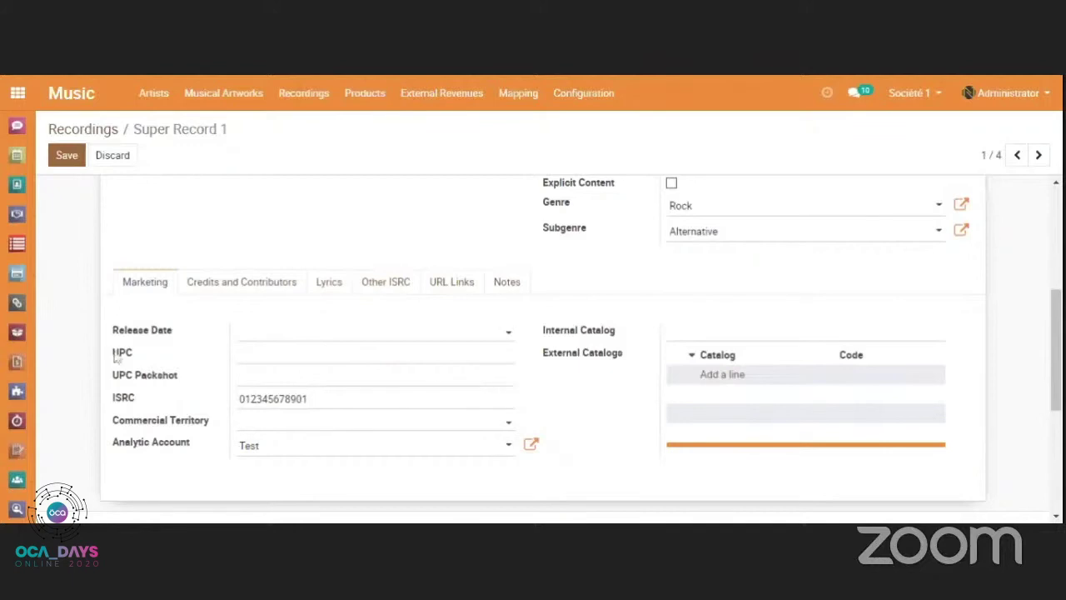
pyautogui.moveTo(114, 353); pyautogui.dragTo(134, 356)
pyautogui.click(136, 404)
pyautogui.doubleClick(129, 403)
pyautogui.click(184, 418)
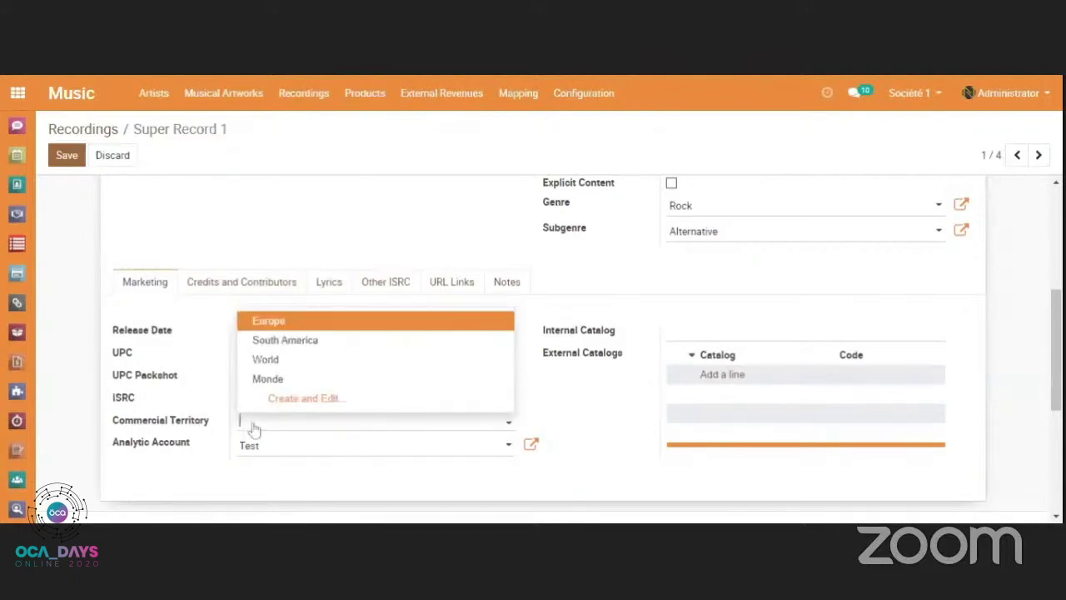
pyautogui.click(135, 449)
pyautogui.click(171, 472)
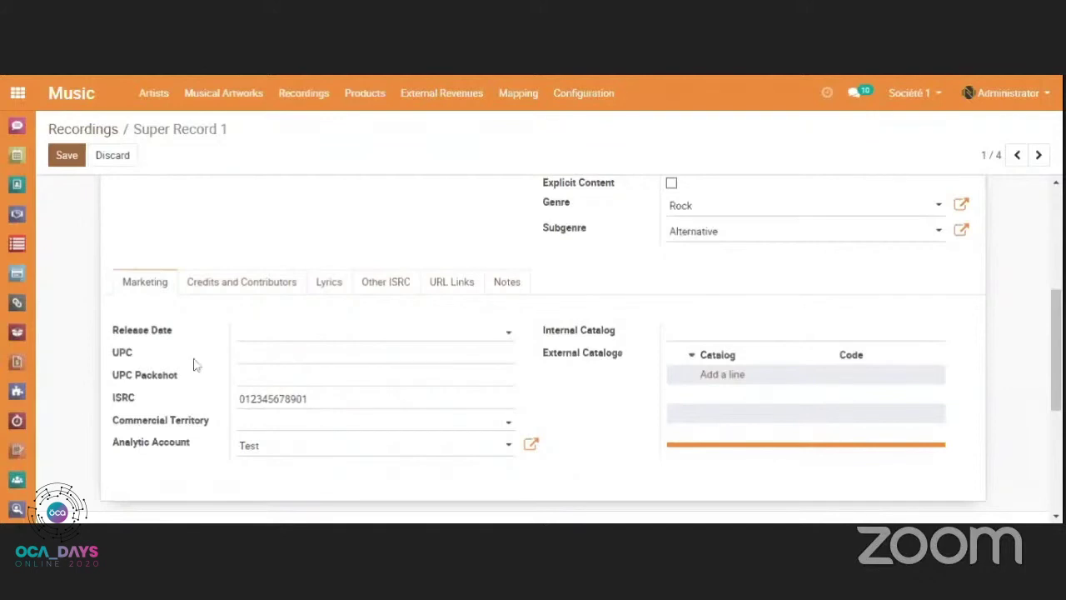
# Examine the credits and contributors of Super Record 1, and its lyrics text with the language list.
pyautogui.click(242, 284)
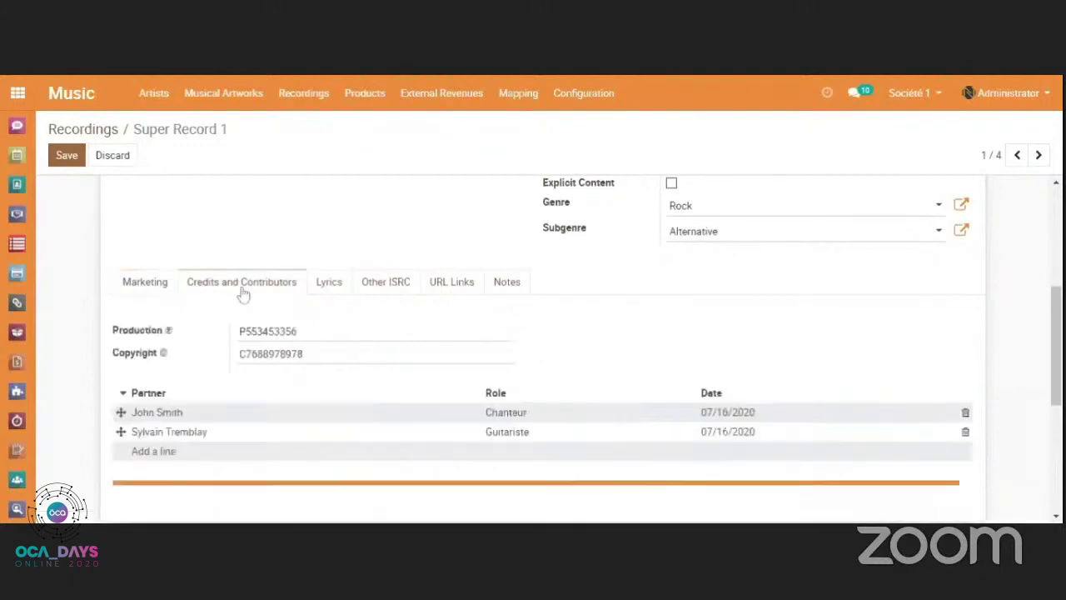
pyautogui.click(329, 285)
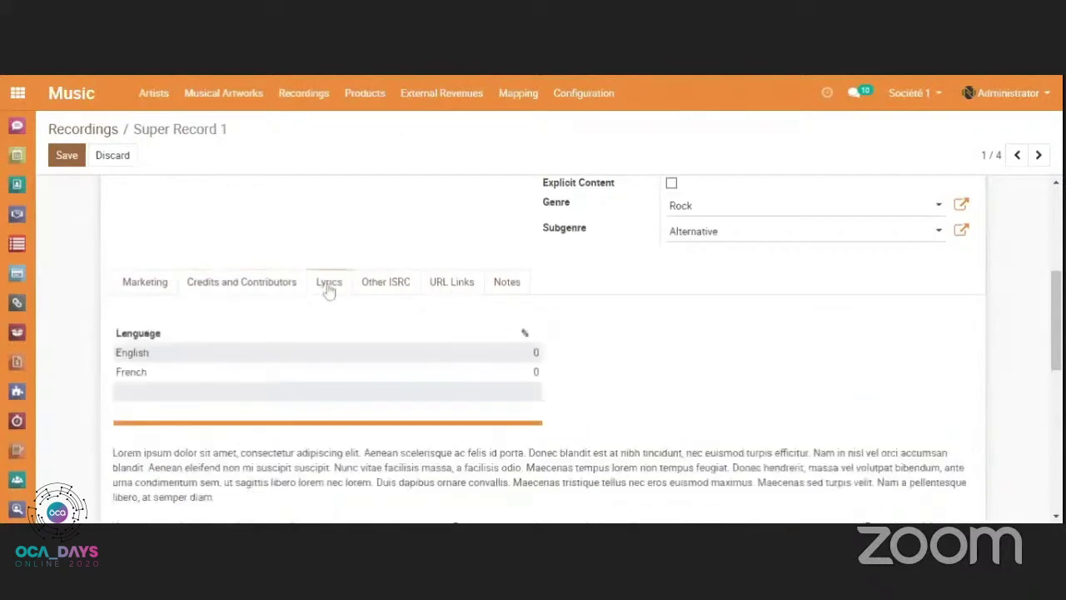
pyautogui.scroll(-1, 733, 447)
pyautogui.scroll(-5, 733, 447)
pyautogui.scroll(-2, 541, 350)
pyautogui.scroll(5, 542, 350)
pyautogui.doubleClick(549, 325)
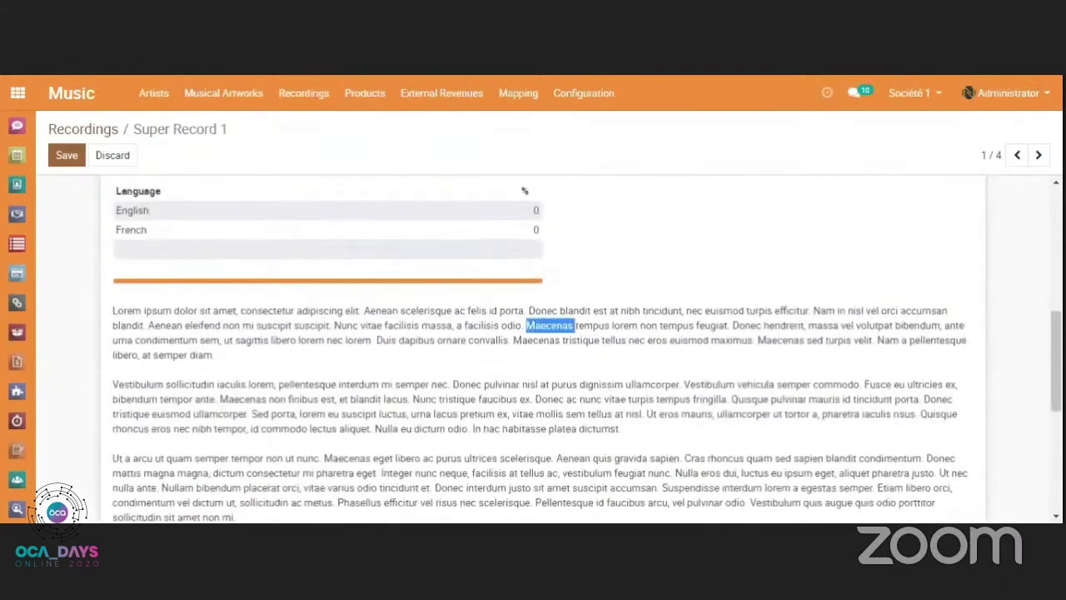
pyautogui.click(550, 325)
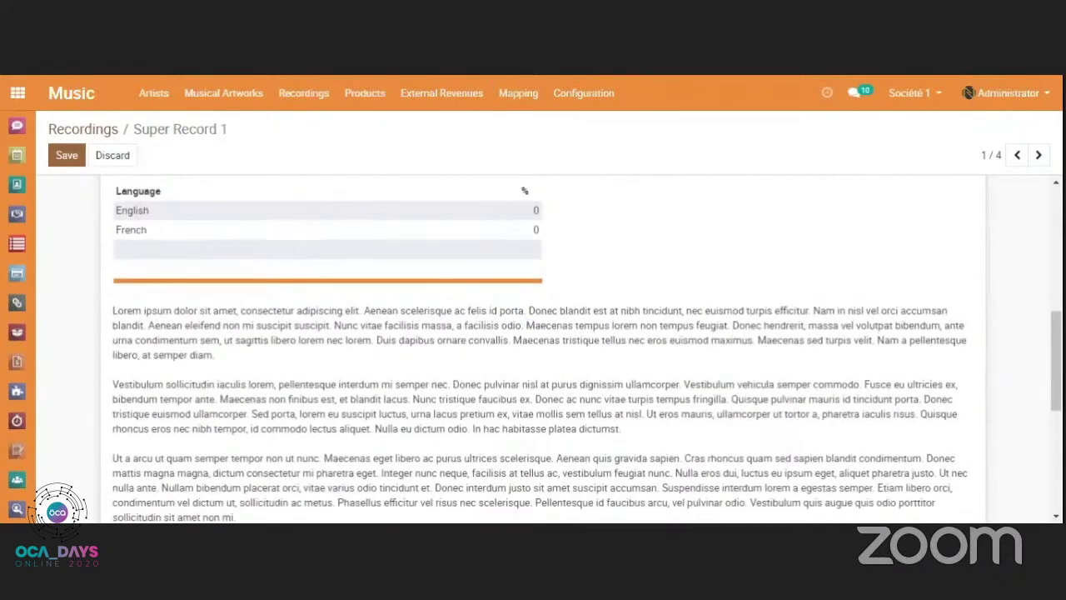
pyautogui.scroll(3, 424, 345)
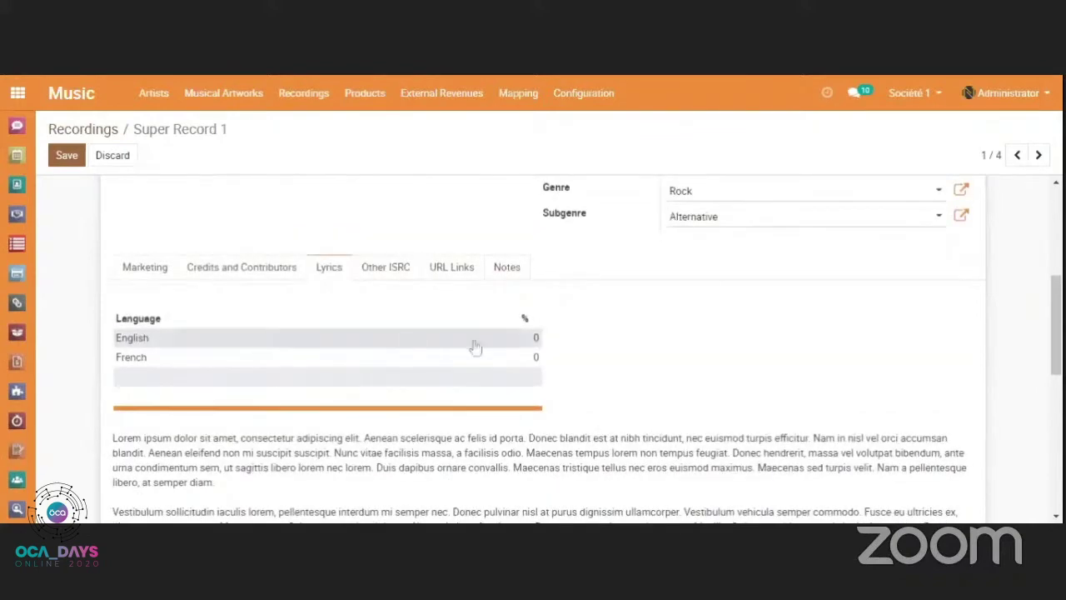
# Set the lyrics' language percentages to 90 for English and 10 for French.
pyautogui.click(531, 341)
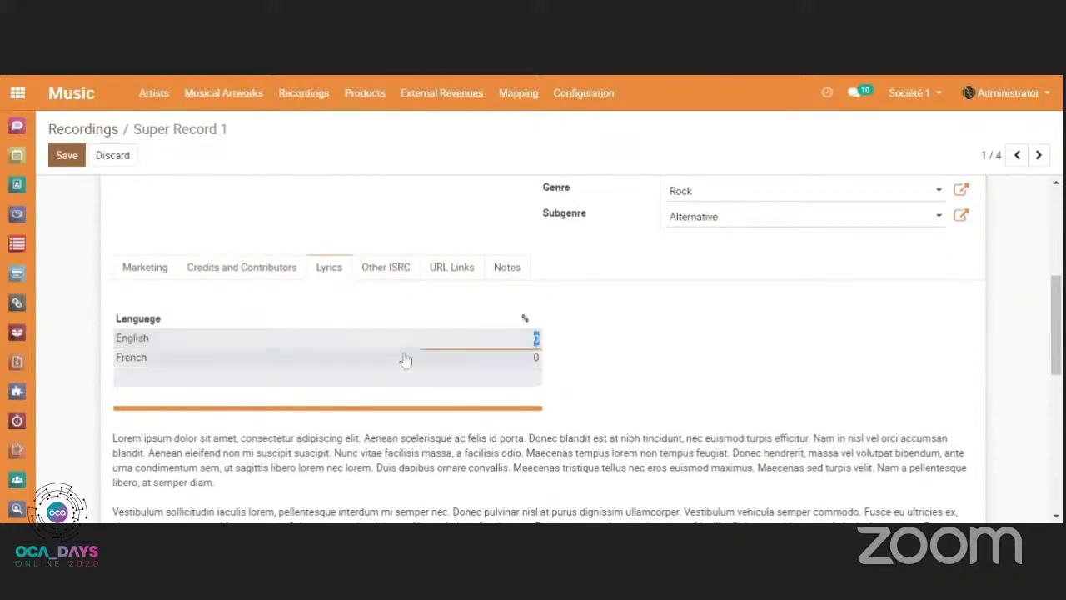
pyautogui.write('90')
pyautogui.click(516, 361)
pyautogui.write('10')
pyautogui.click(647, 394)
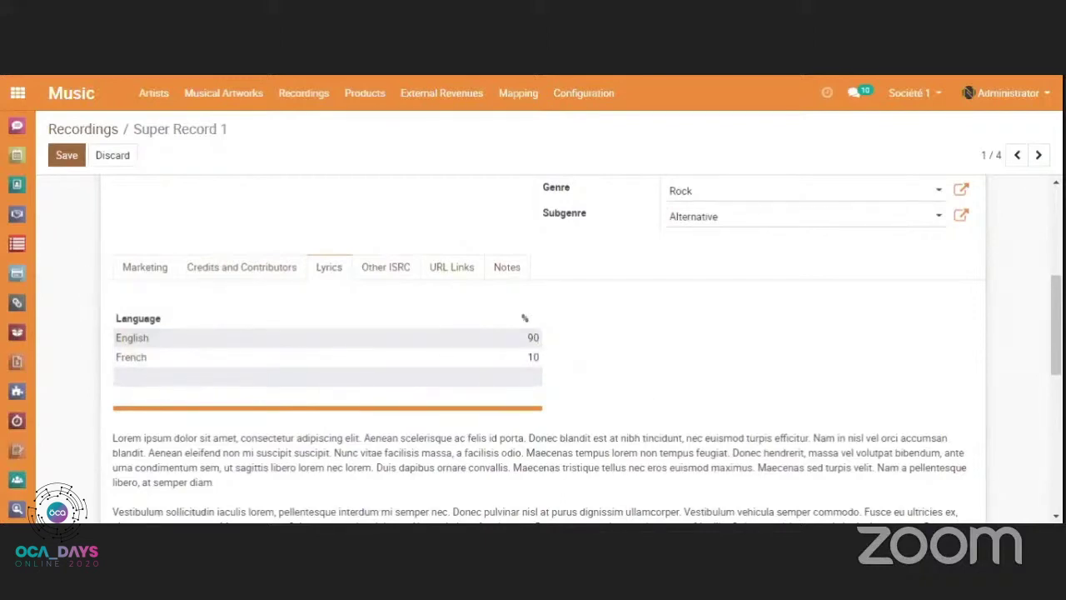
# Review the other ISRC codes, URL links and notes of Super Record 1.
pyautogui.click(392, 263)
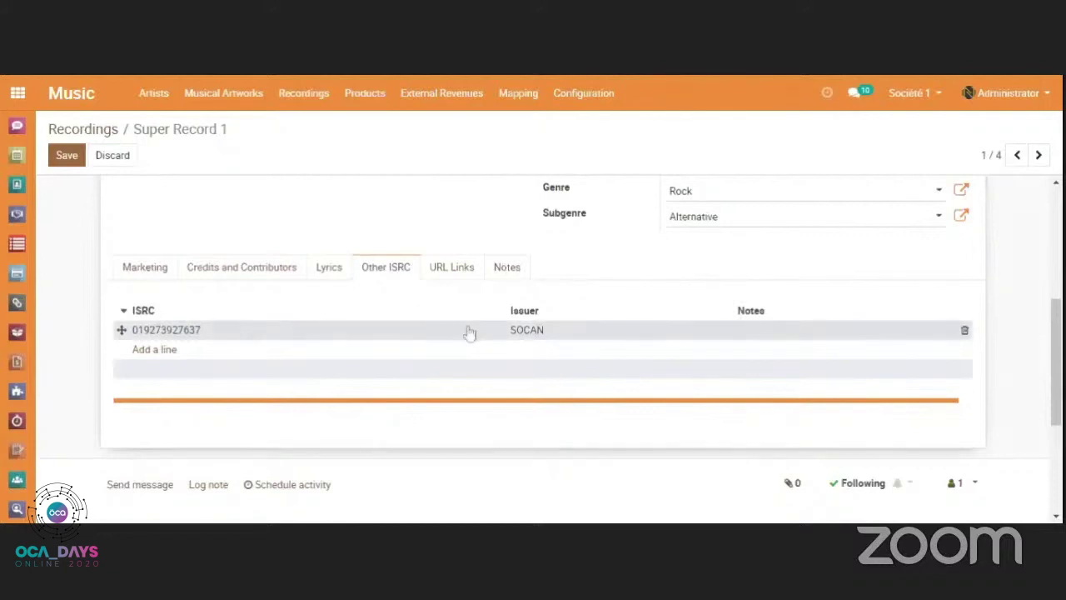
pyautogui.click(454, 275)
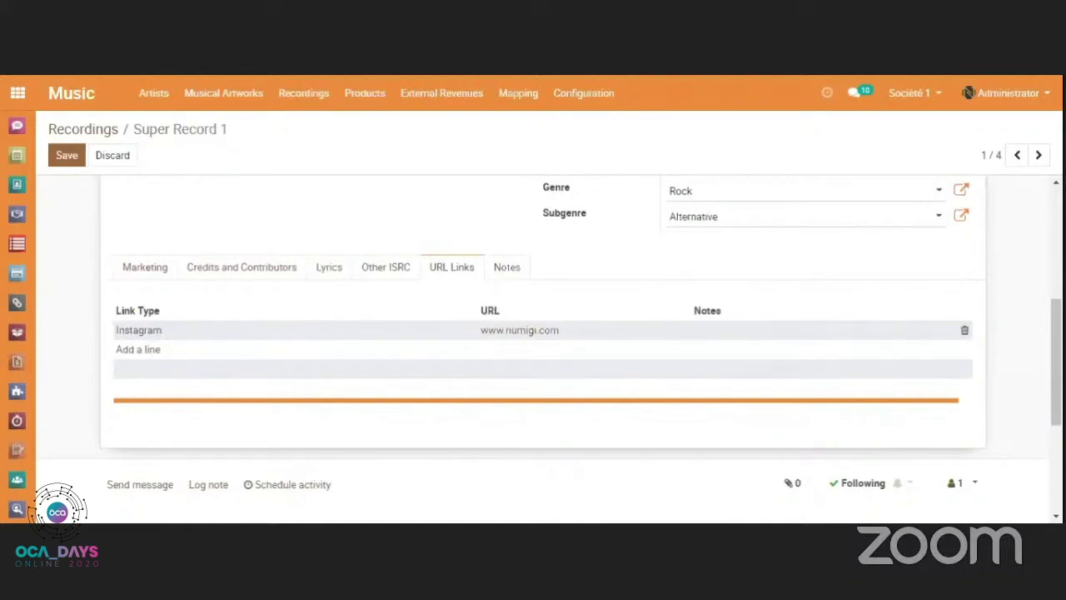
pyautogui.click(510, 269)
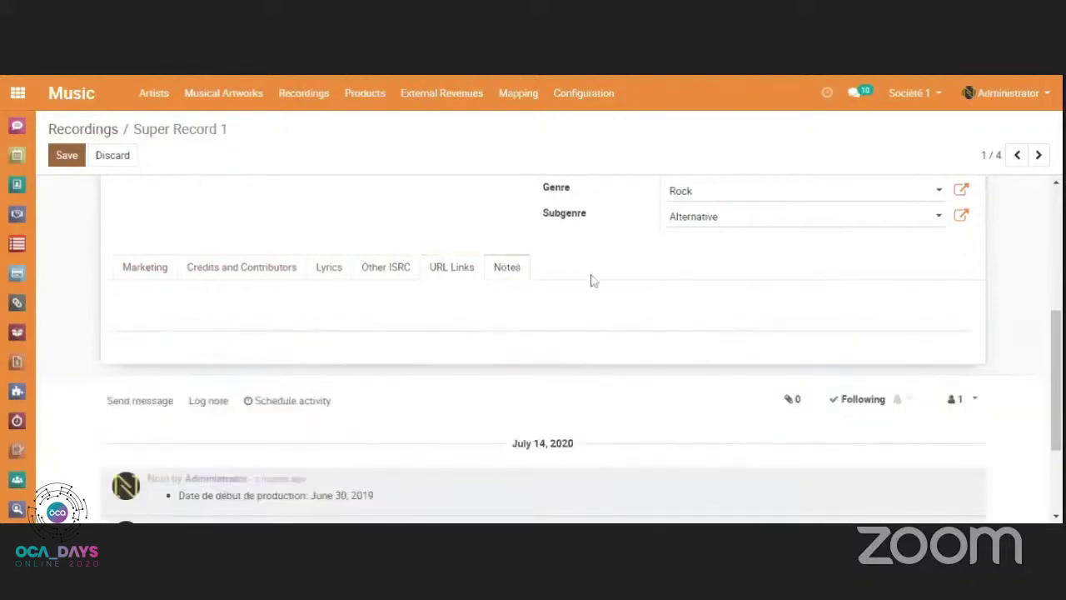
# Change the type of recording of Super Record 1 to Video and to Group of Recordings to compare their fields.
pyautogui.scroll(5, 591, 281)
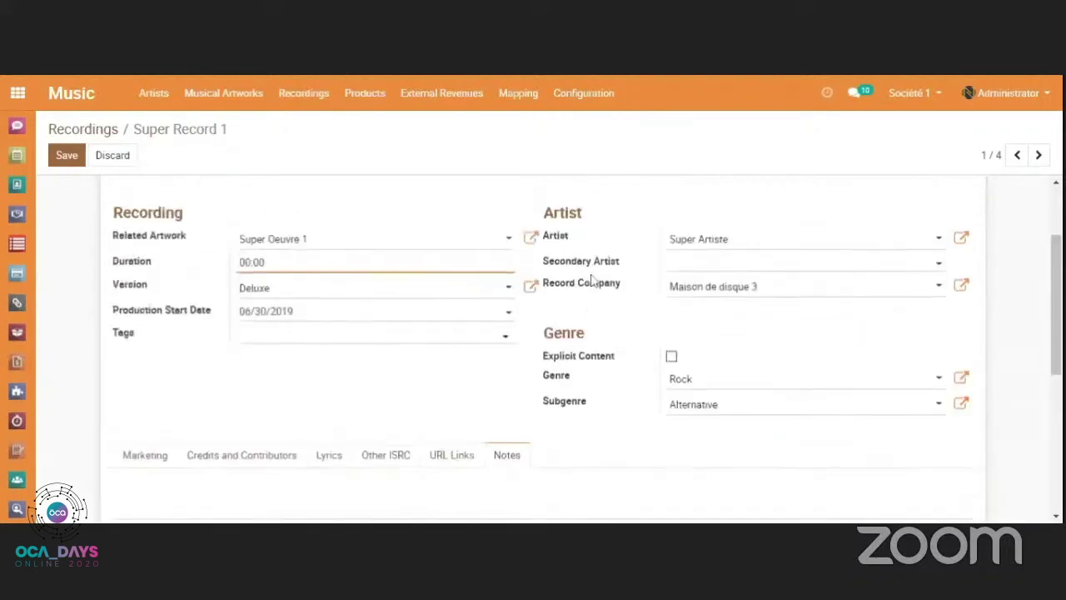
pyautogui.click(296, 278)
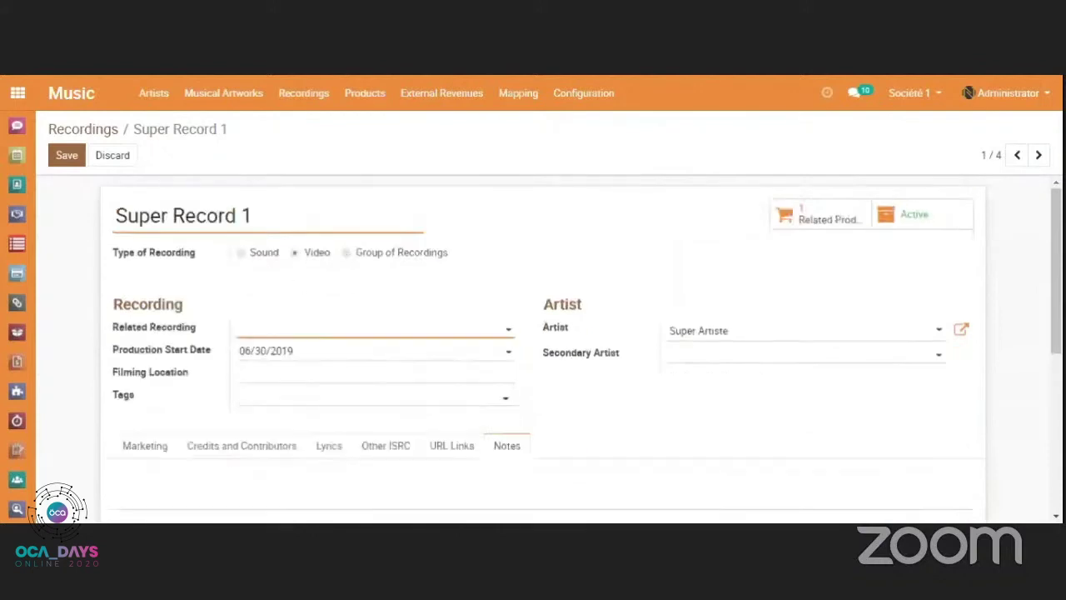
pyautogui.click(347, 254)
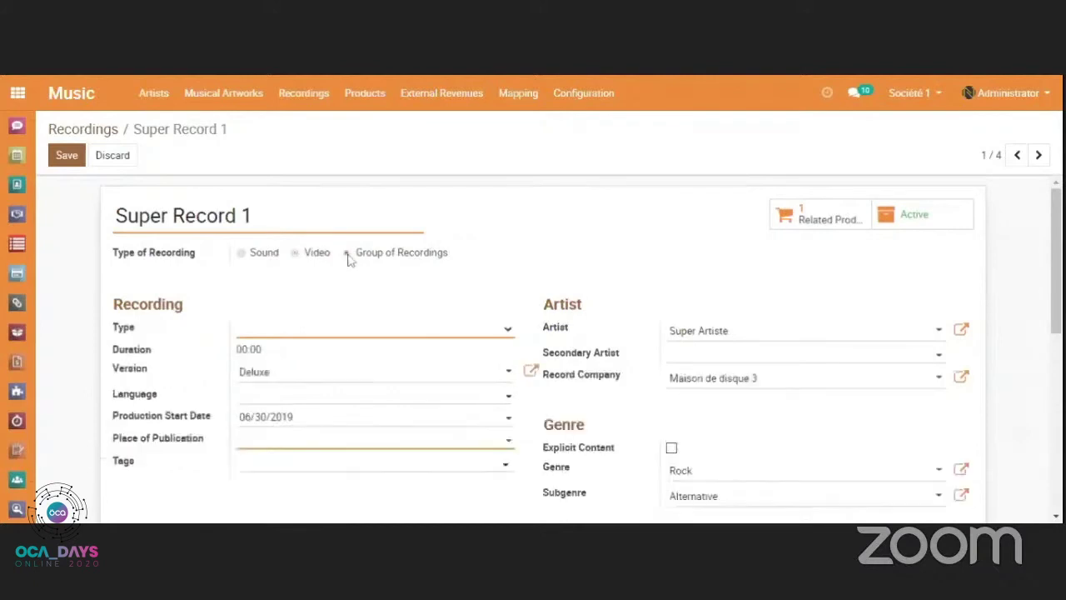
pyautogui.scroll(-1, 444, 316)
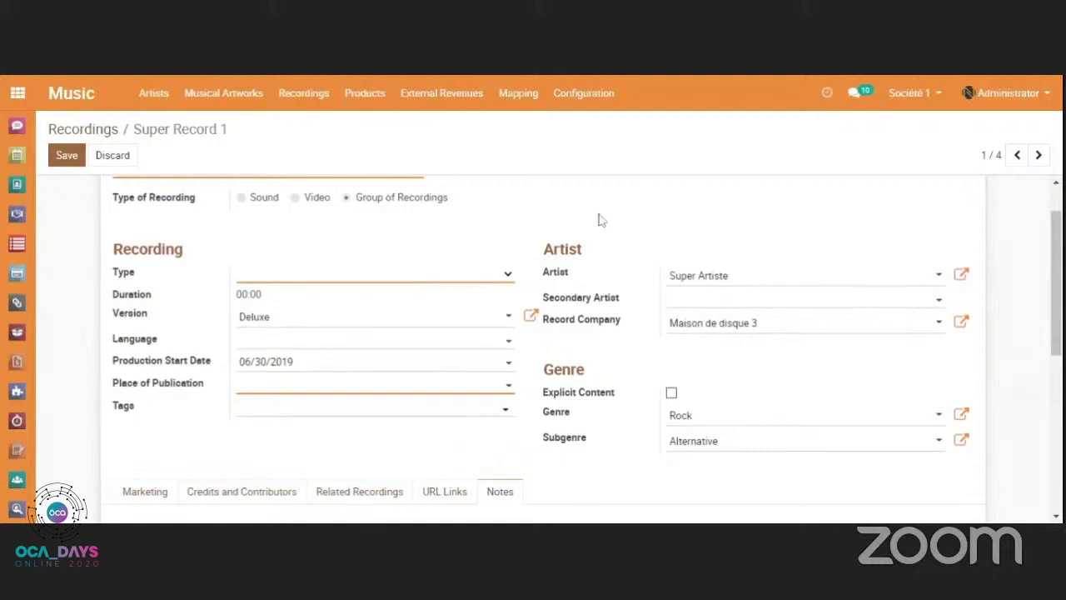
# Add Super Record 1 as track 1 and ABC song as track 2 of volume 1 to the related recordings.
pyautogui.scroll(-3, 598, 220)
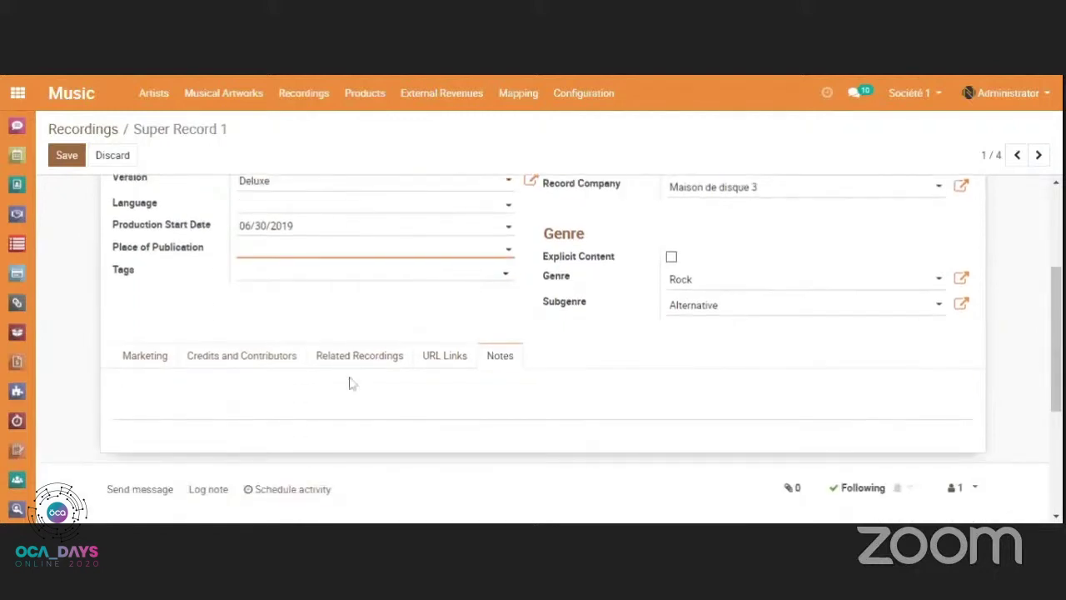
pyautogui.click(352, 358)
pyautogui.click(185, 423)
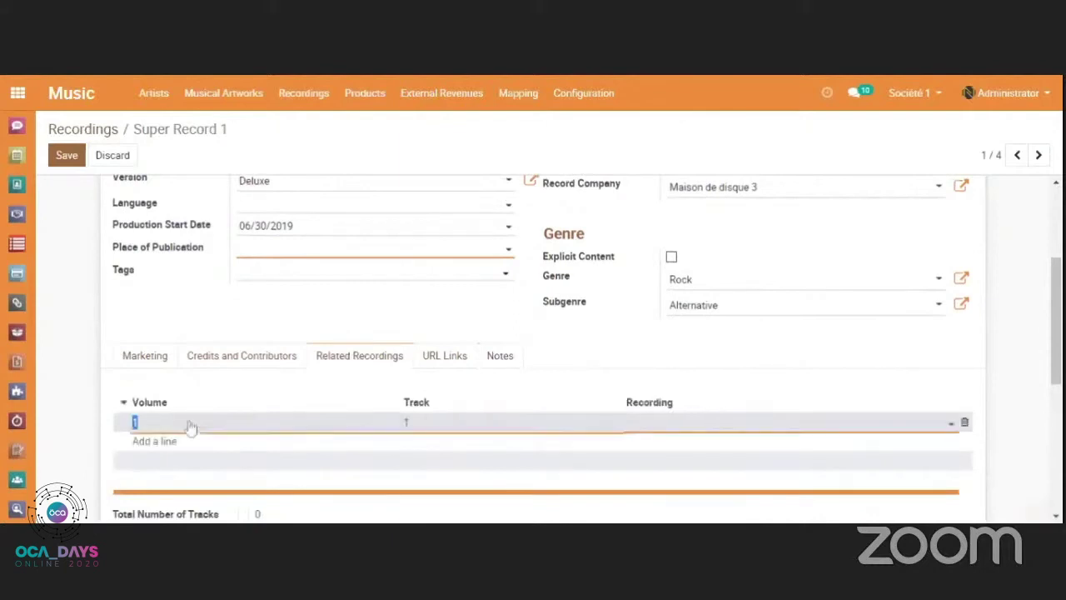
pyautogui.click(683, 421)
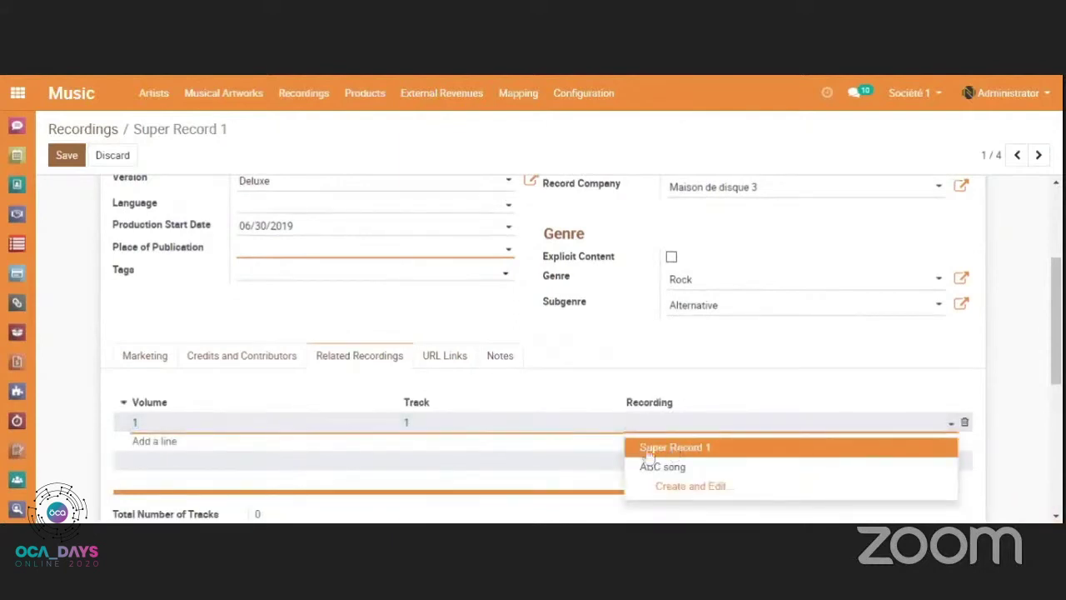
pyautogui.click(647, 447)
pyautogui.click(647, 453)
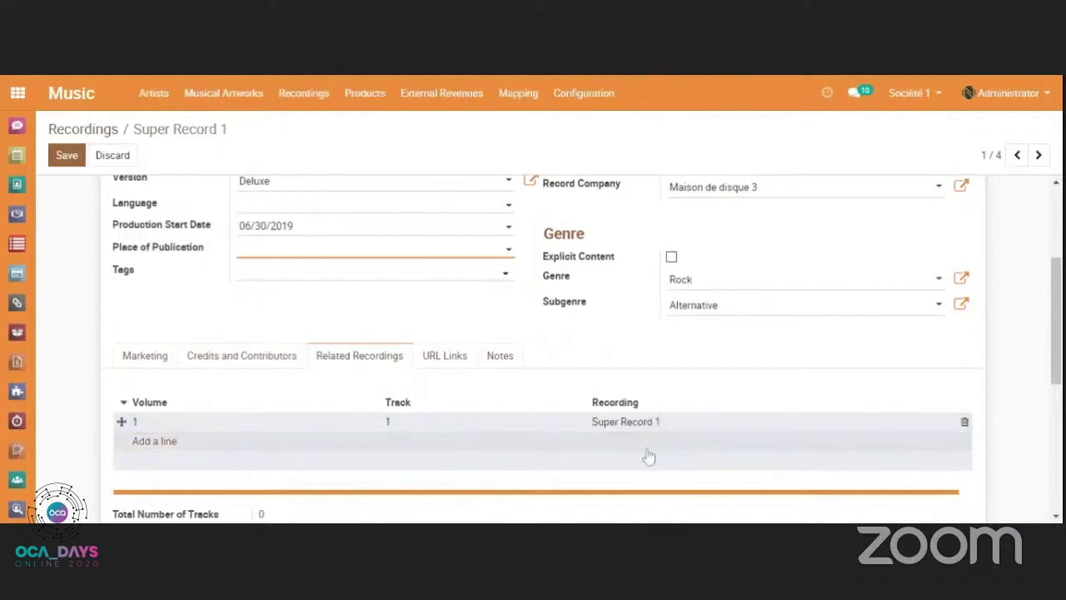
pyautogui.click(167, 442)
pyautogui.click(698, 450)
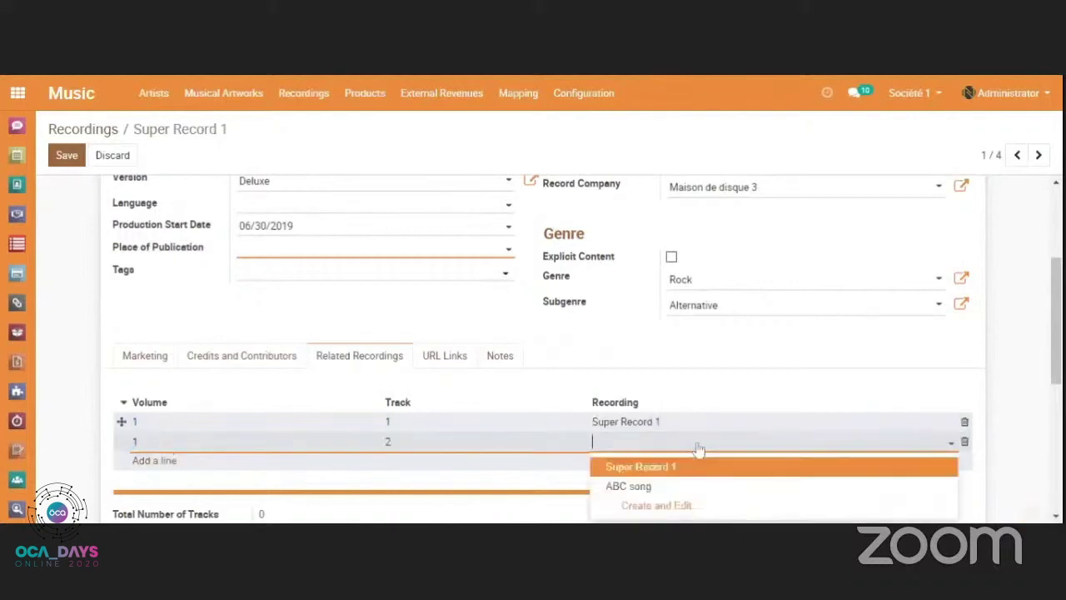
pyautogui.click(635, 487)
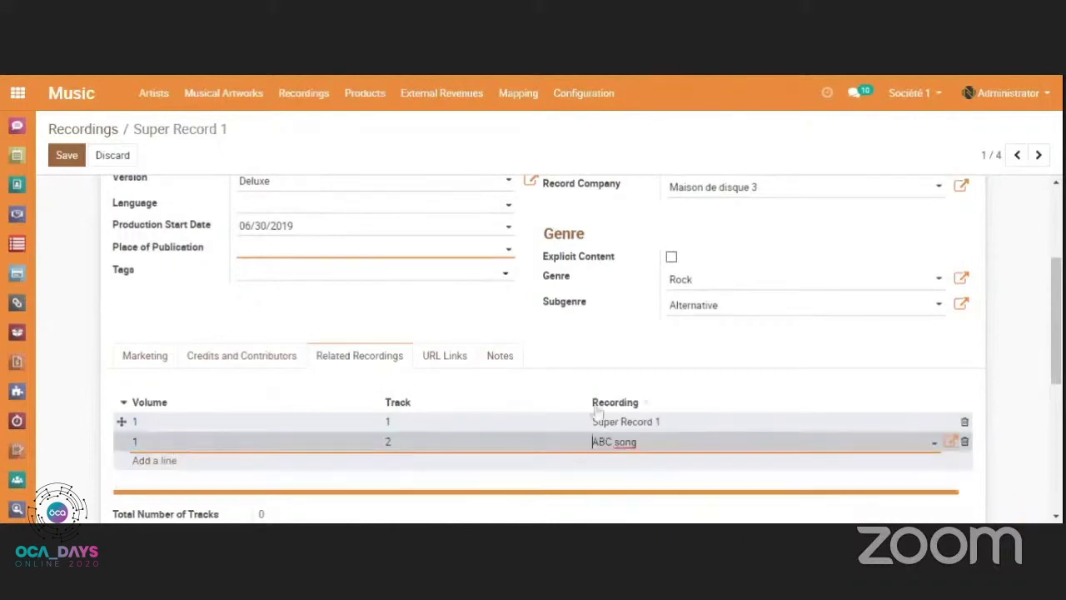
pyautogui.click(573, 342)
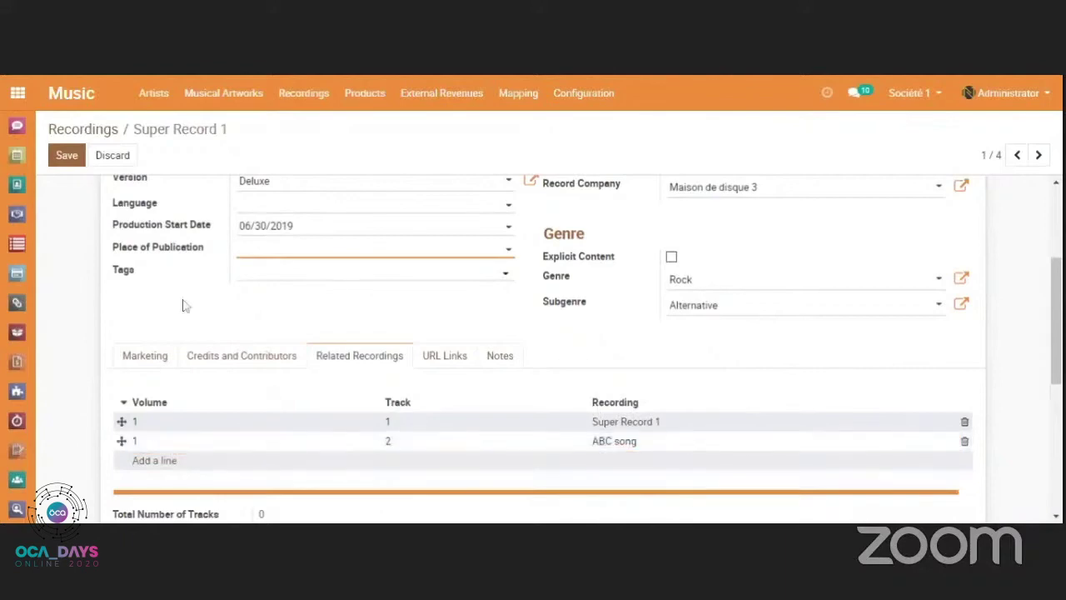
# Check the group's total duration and discard all unsaved changes to Super Record 1.
pyautogui.scroll(2, 183, 304)
pyautogui.scroll(2, 183, 306)
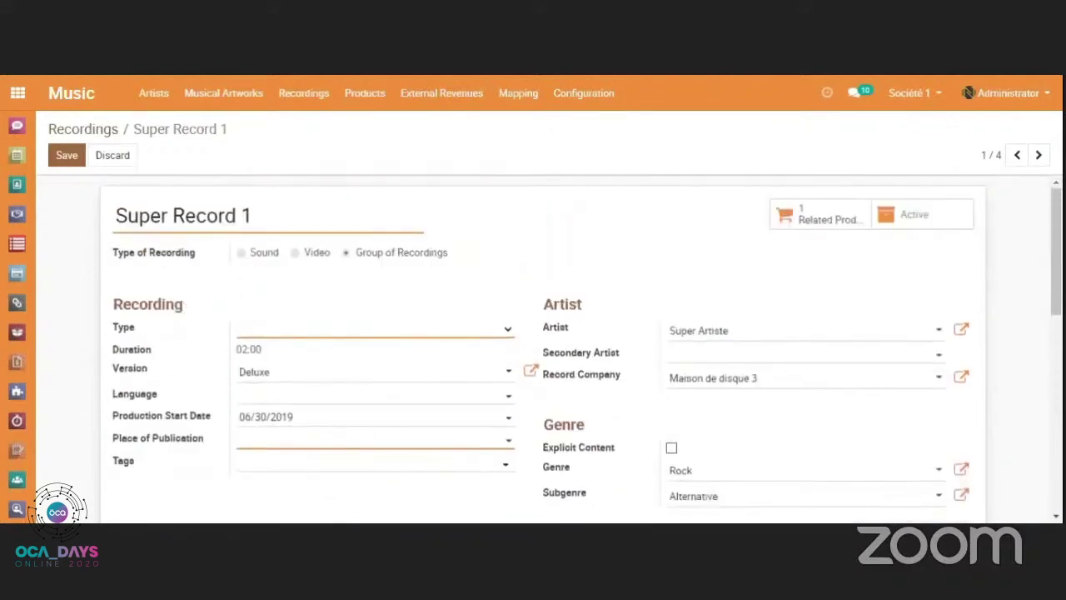
pyautogui.click(111, 159)
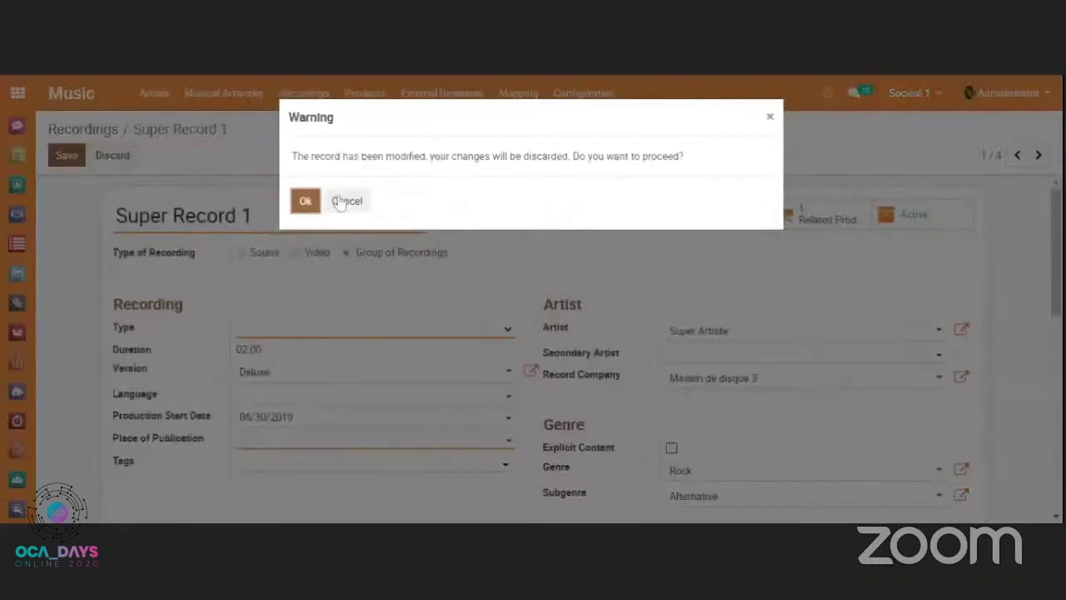
pyautogui.click(305, 200)
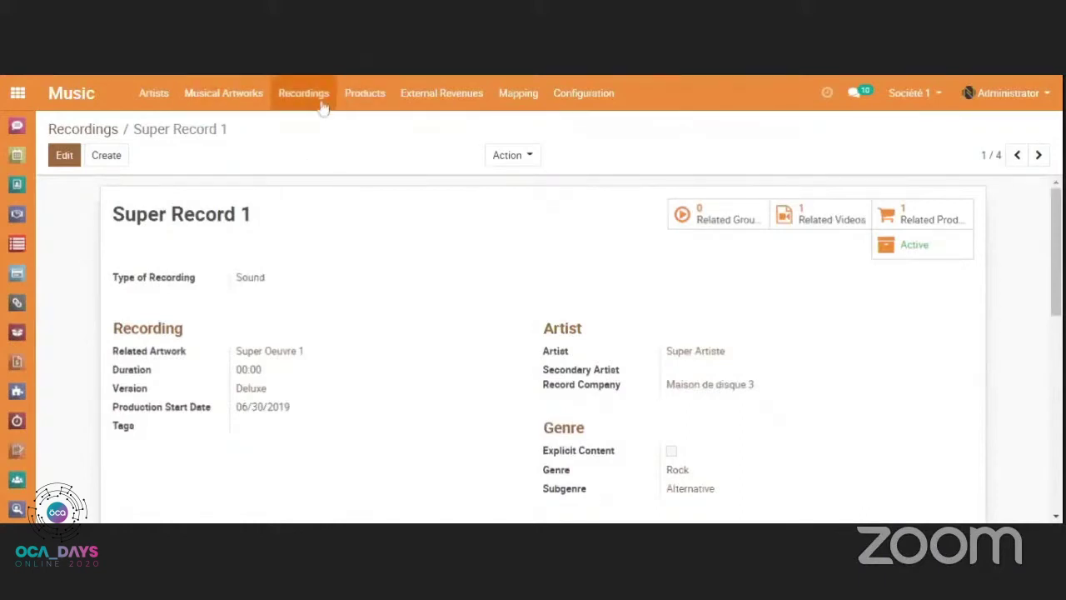
# Set the musical relation of the product CD Promo - Super Album to the Sound Record Super Record 1 and save it.
pyautogui.click(385, 100)
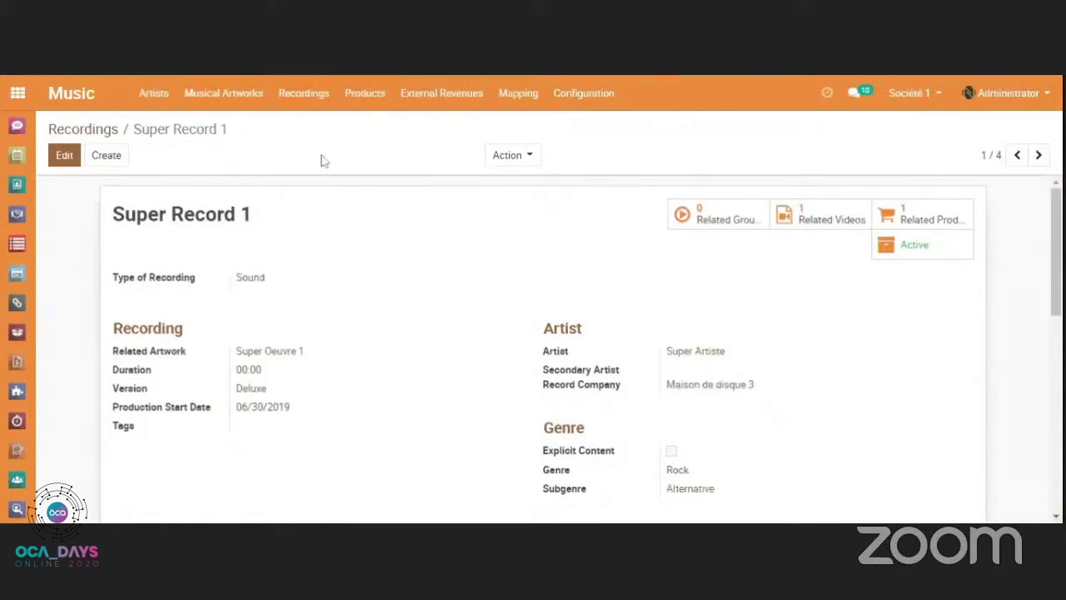
pyautogui.click(188, 239)
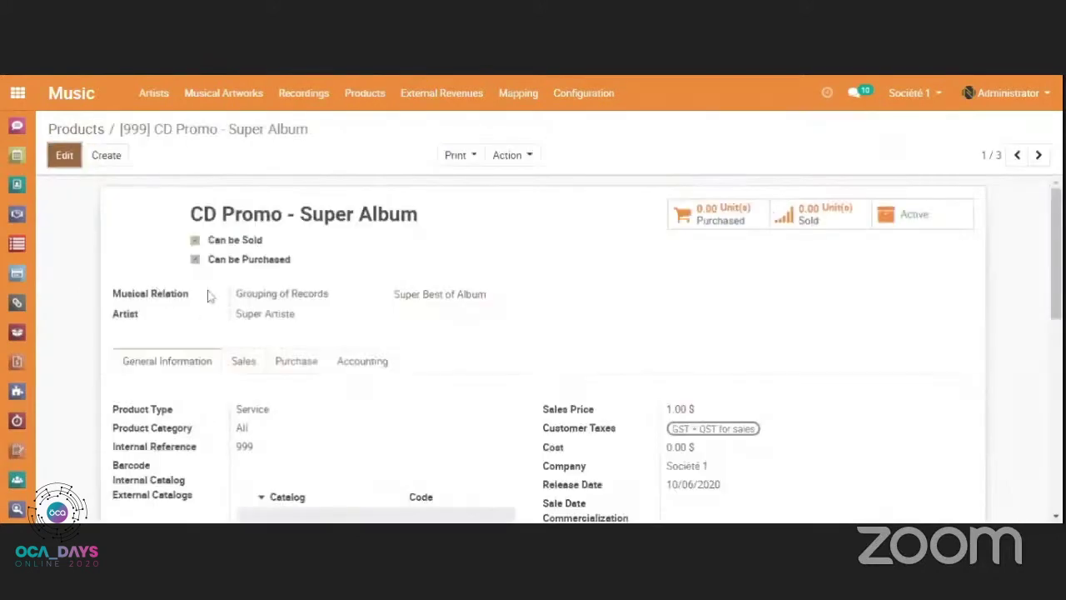
pyautogui.click(64, 156)
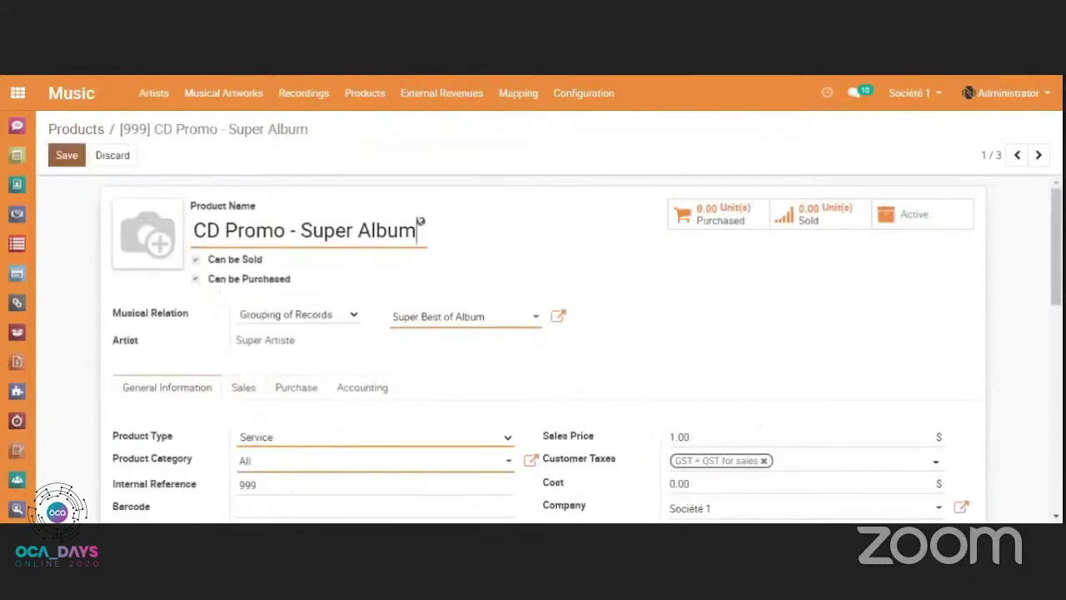
pyautogui.click(426, 322)
pyautogui.click(319, 319)
pyautogui.click(298, 333)
pyautogui.click(482, 326)
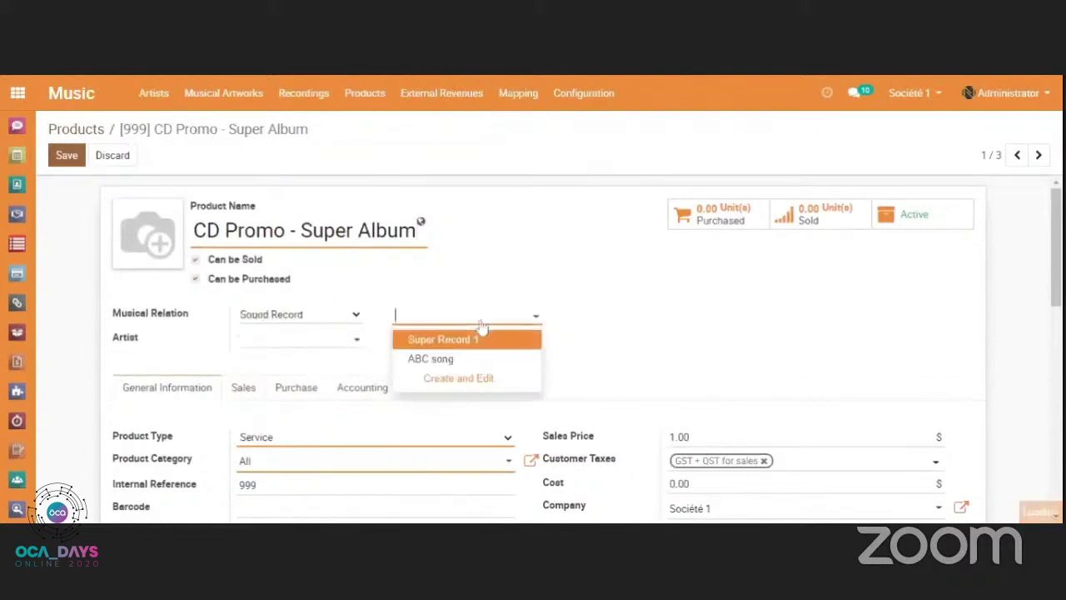
pyautogui.click(457, 340)
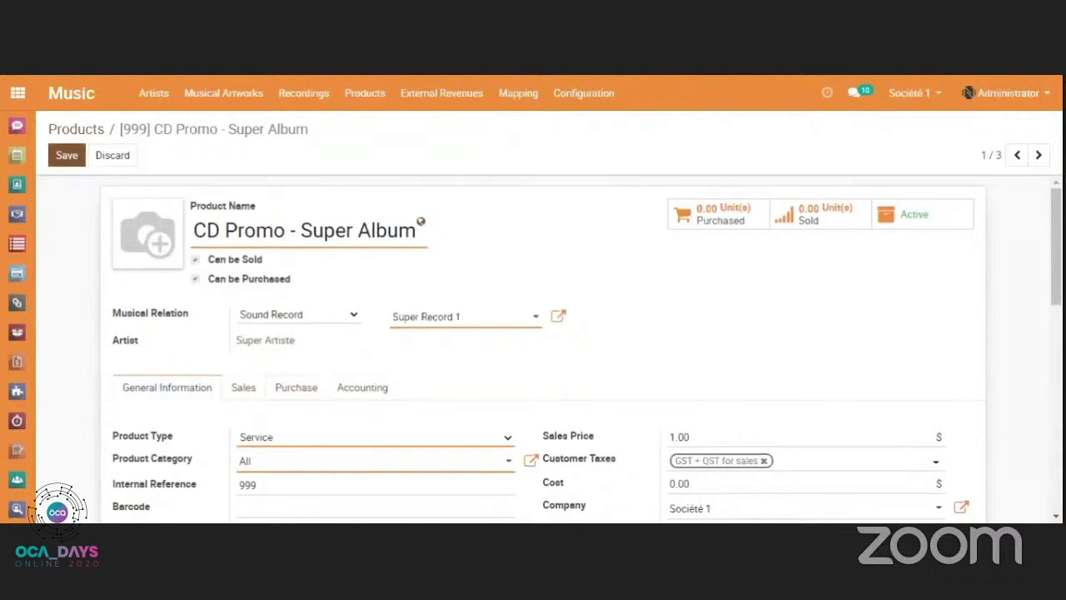
pyautogui.click(67, 155)
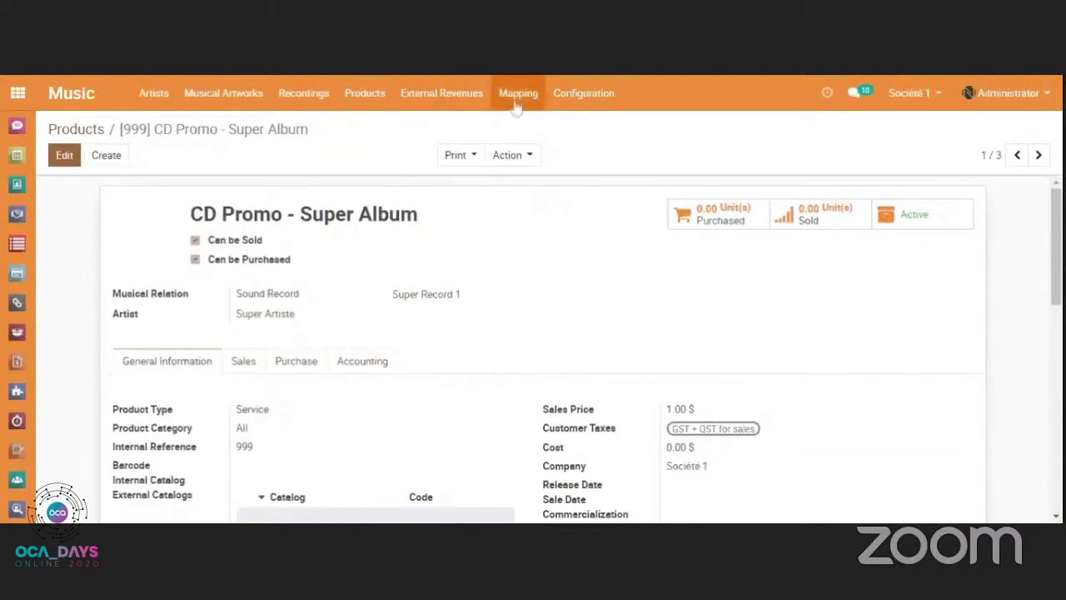
pyautogui.click(464, 106)
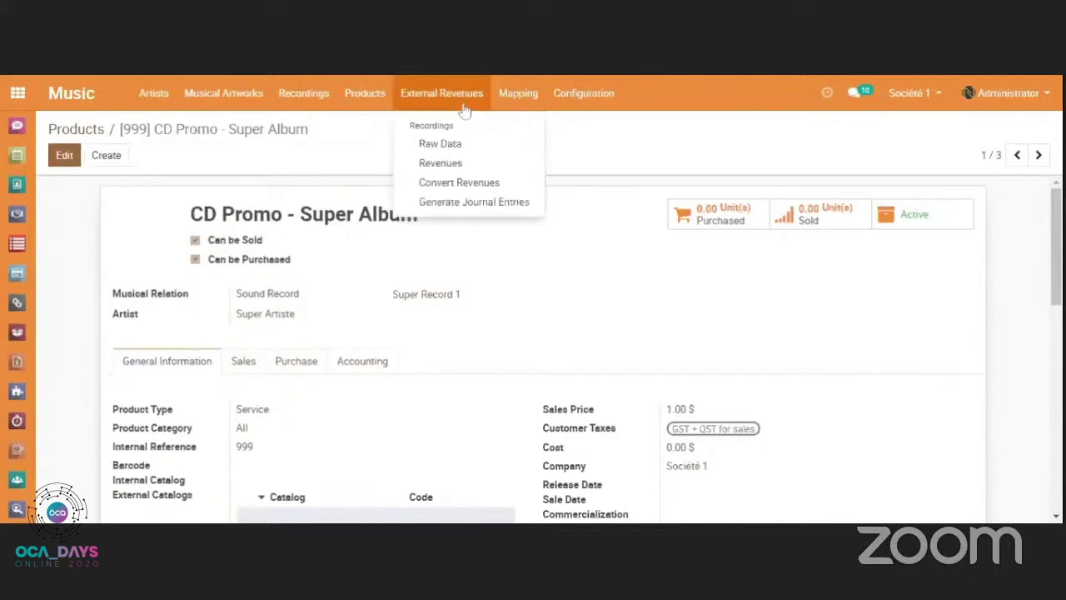
pyautogui.moveTo(583, 95)
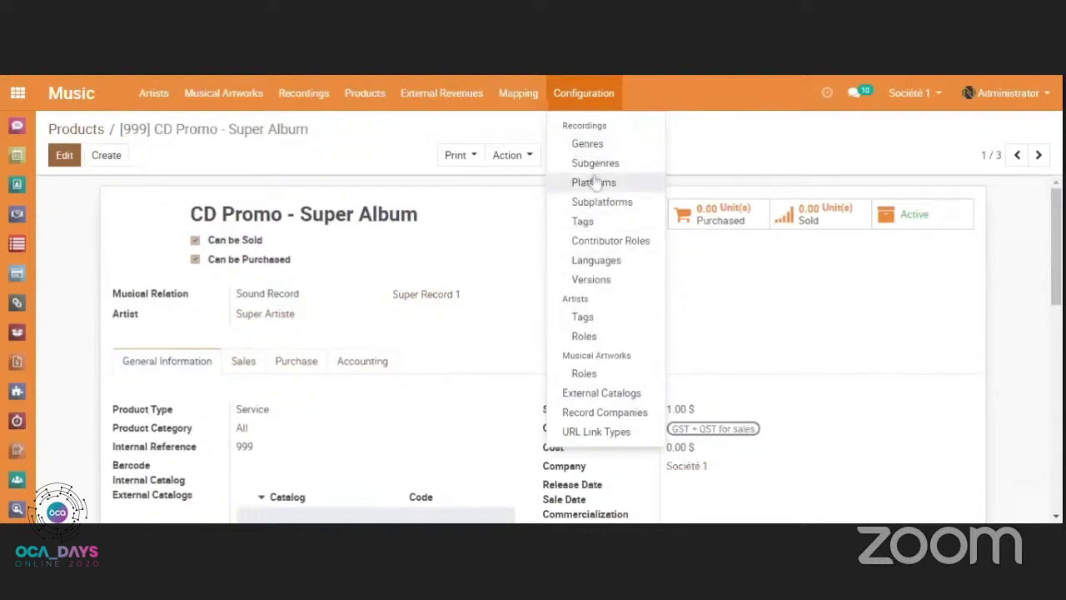
pyautogui.click(508, 236)
# Open raw data record #1 of the external revenues for editing and review its revenue fields and recording identifiers.
pyautogui.click(450, 98)
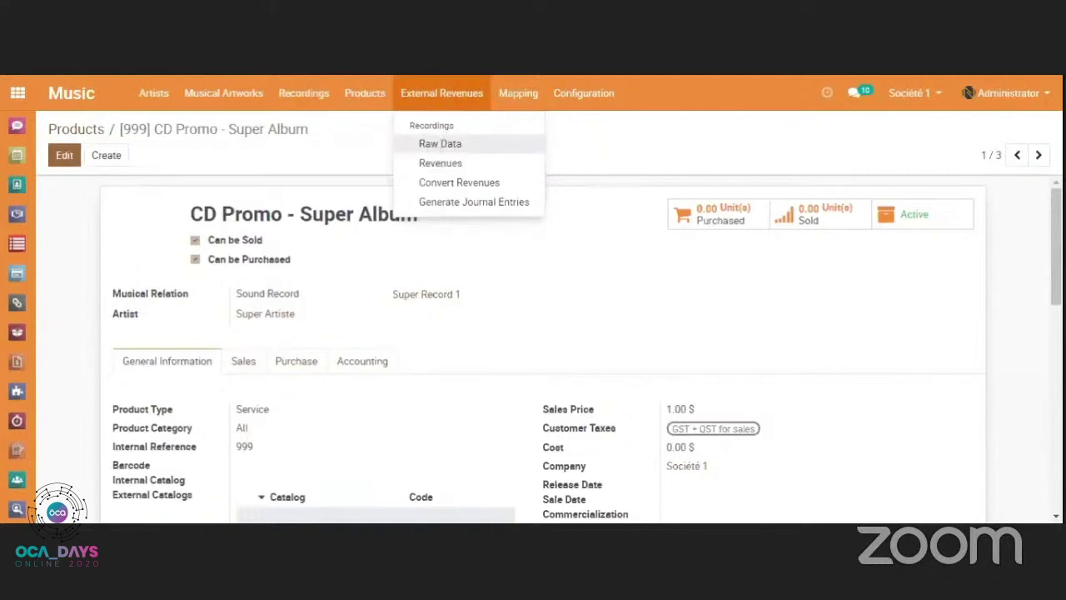
pyautogui.click(430, 146)
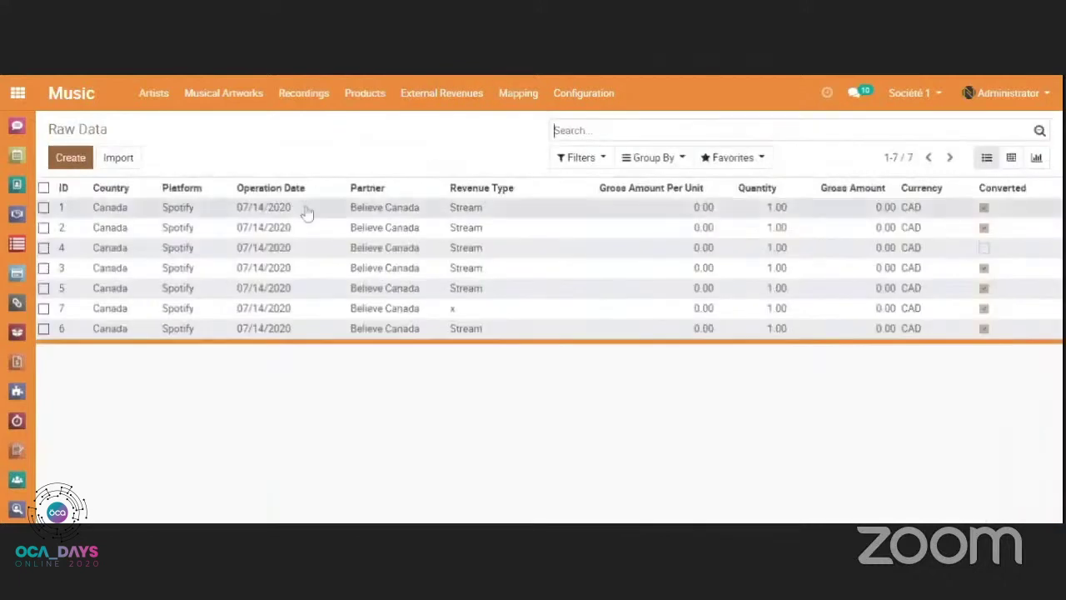
pyautogui.click(438, 106)
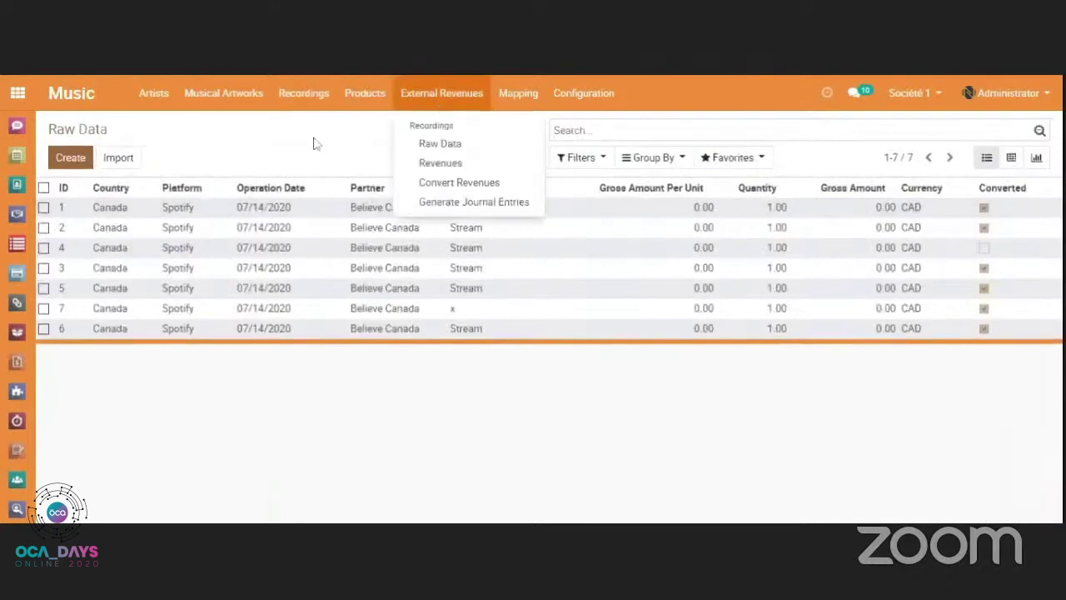
pyautogui.click(315, 144)
pyautogui.click(276, 212)
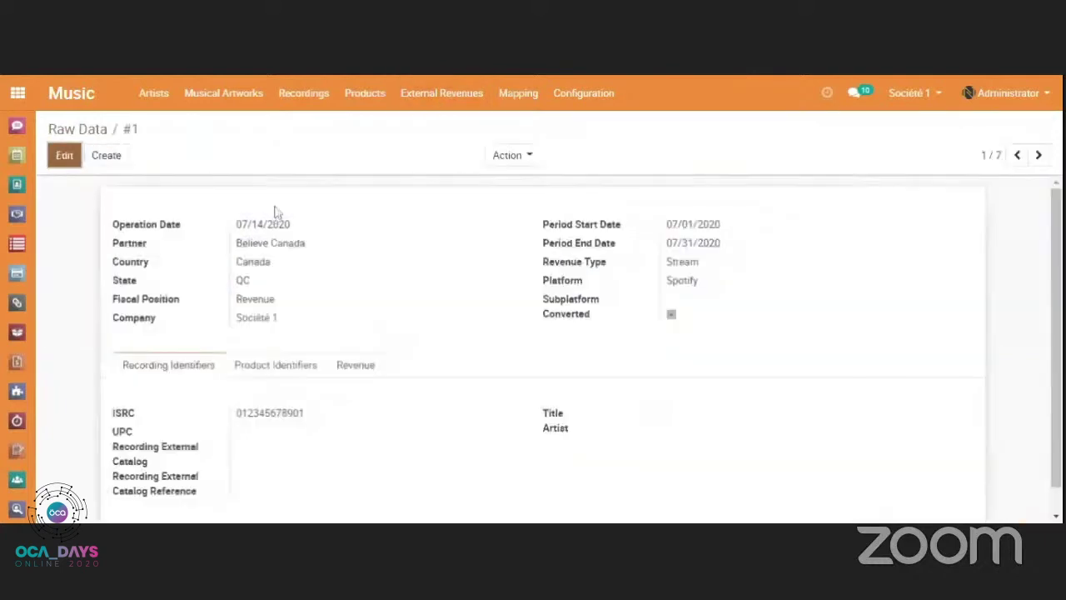
pyautogui.click(67, 158)
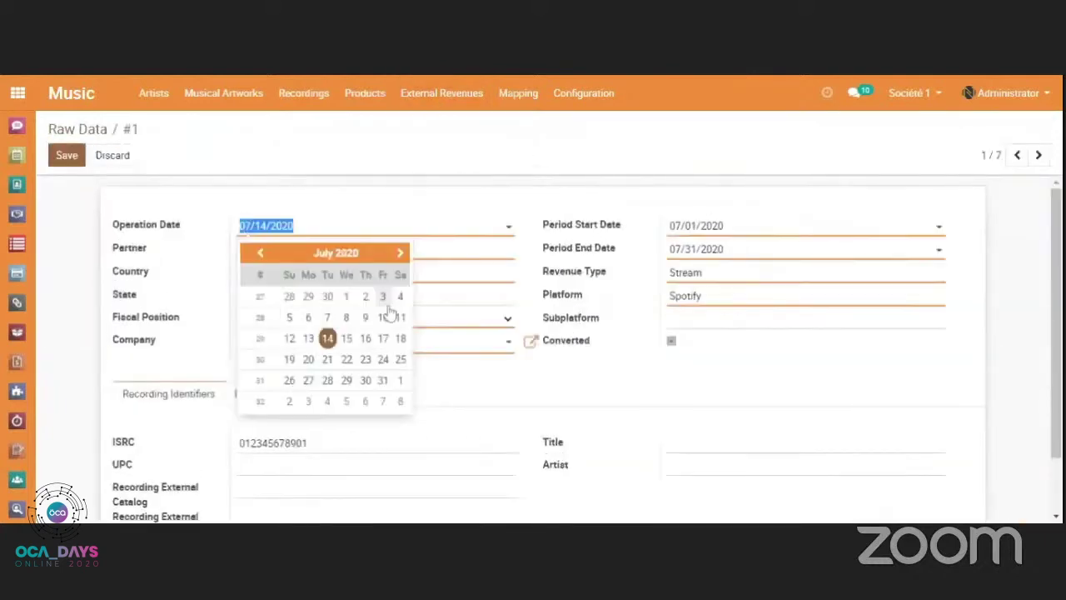
pyautogui.click(88, 347)
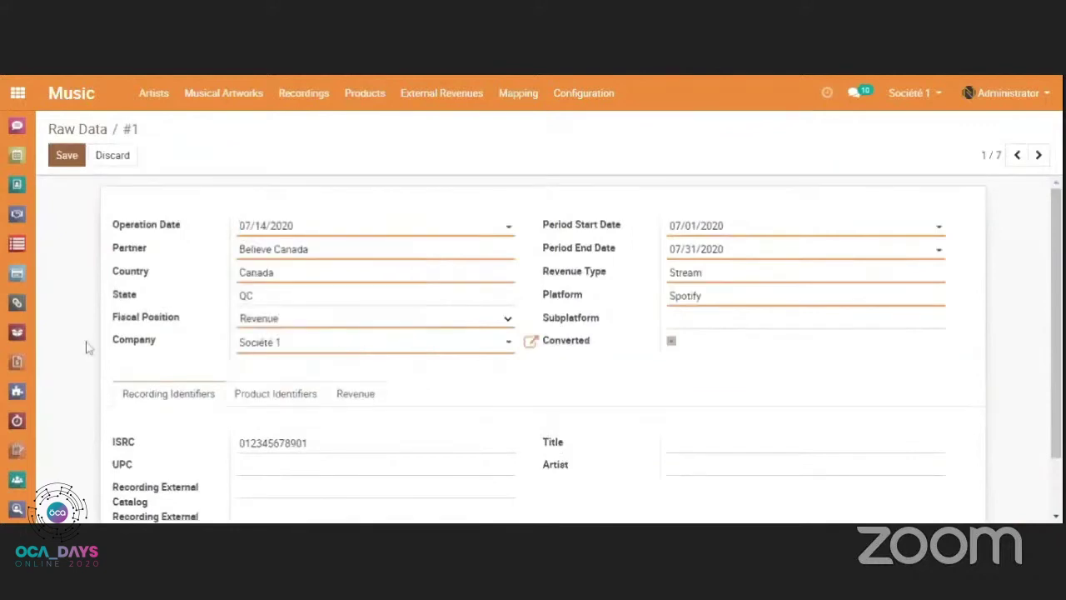
pyautogui.scroll(-2, 87, 347)
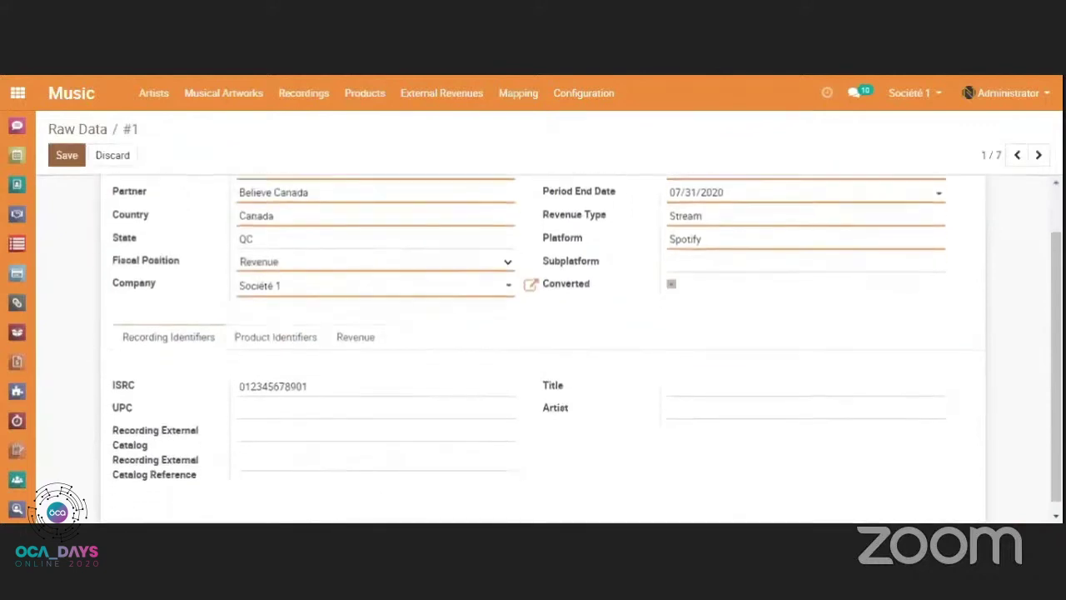
pyautogui.click(305, 292)
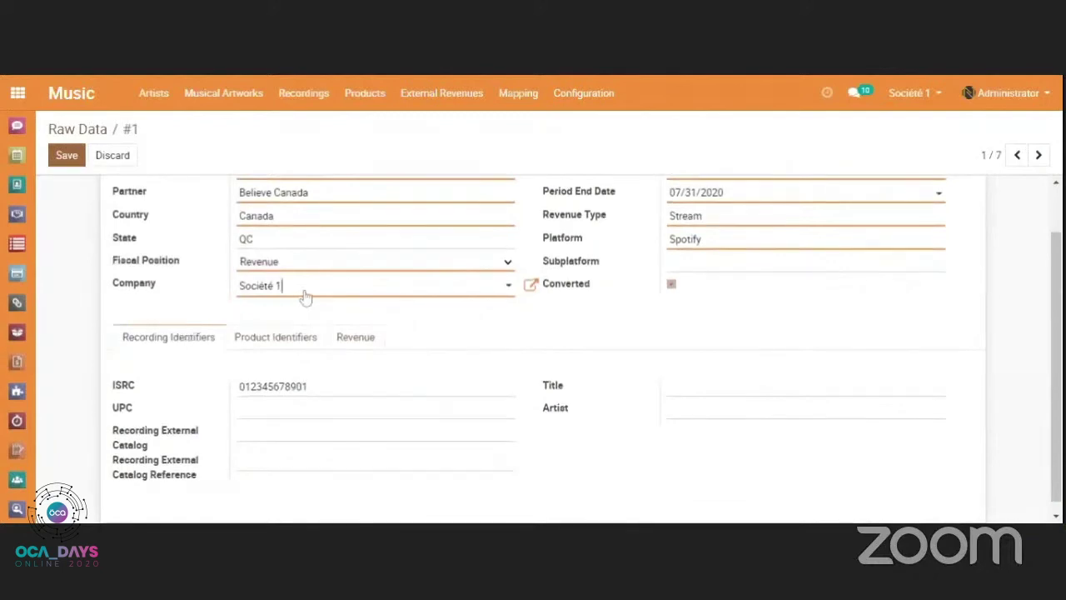
pyautogui.click(162, 303)
pyautogui.scroll(1, 161, 303)
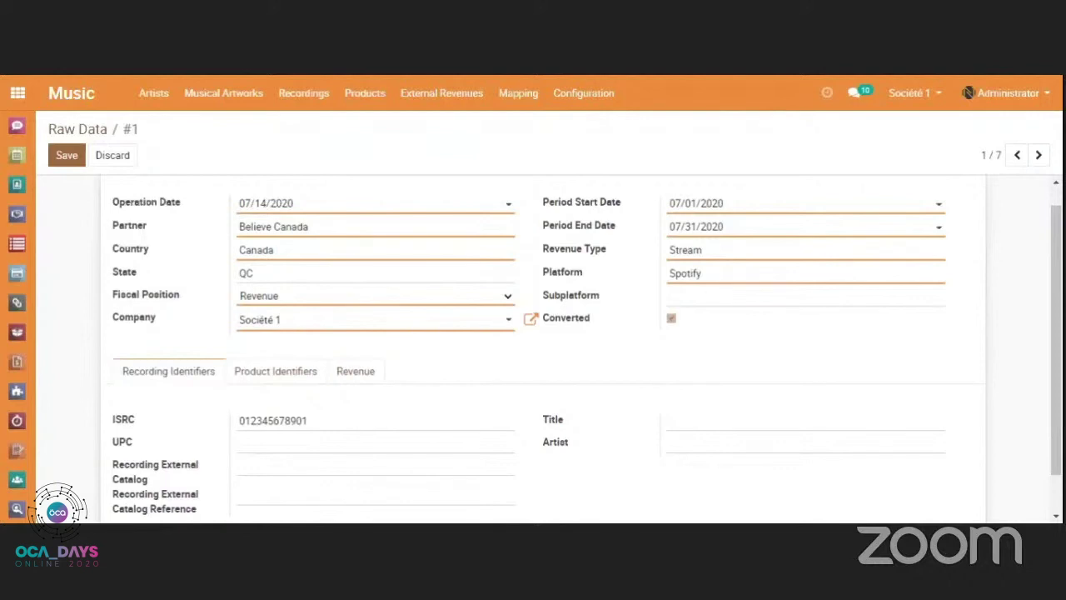
# Set the Fiscal Position of the Believe Canada raw data record to Partner.
pyautogui.moveTo(310, 226); pyautogui.dragTo(239, 226)
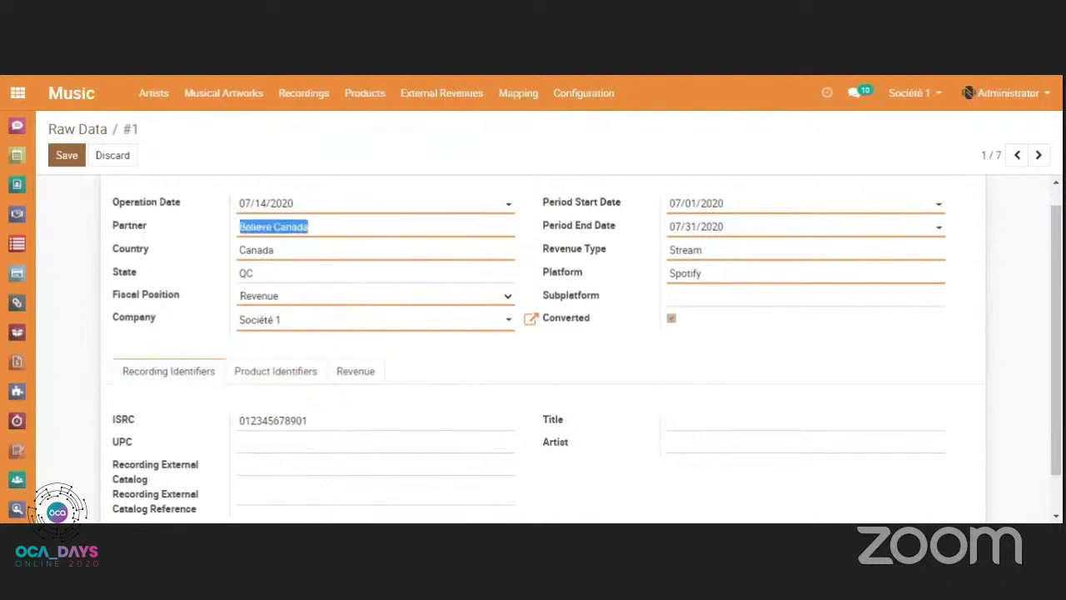
pyautogui.click(280, 305)
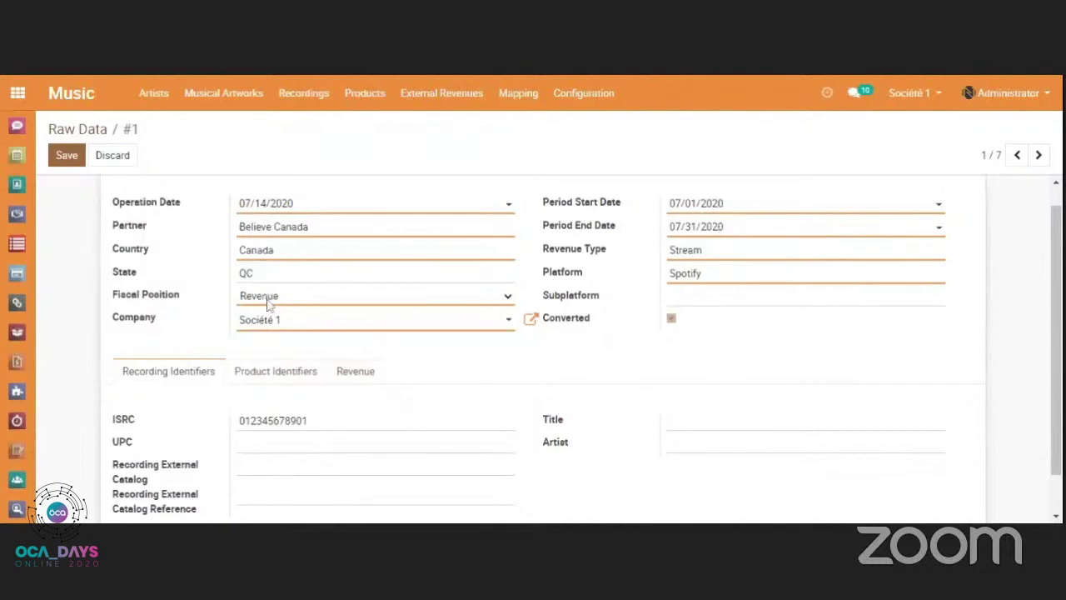
pyautogui.moveTo(254, 273); pyautogui.dragTo(240, 273)
pyautogui.click(264, 300)
pyautogui.click(264, 313)
pyautogui.moveTo(310, 227); pyautogui.dragTo(231, 233)
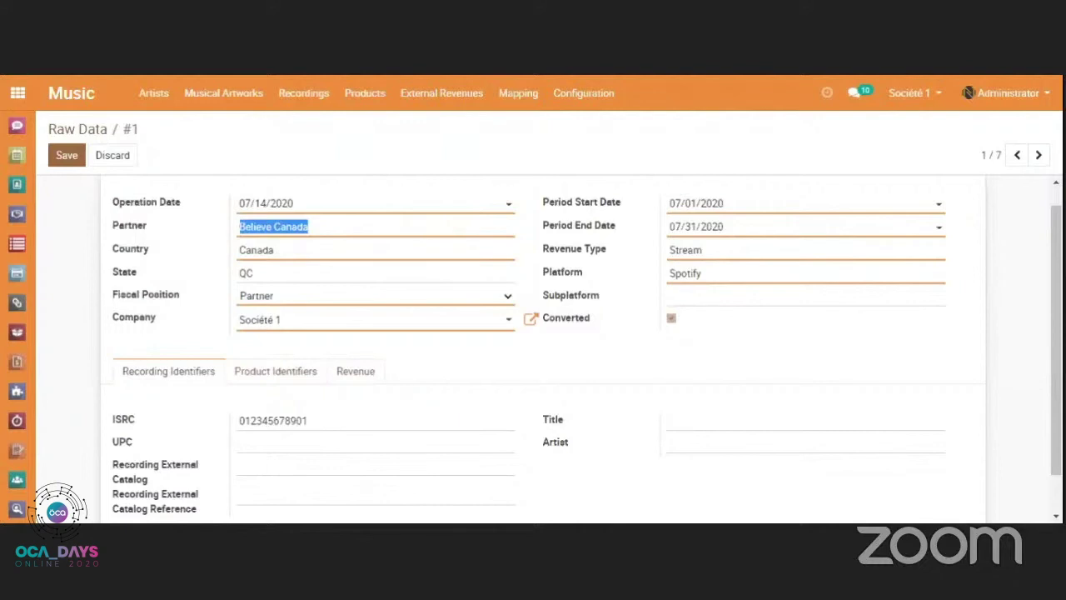
pyautogui.scroll(-1, 585, 390)
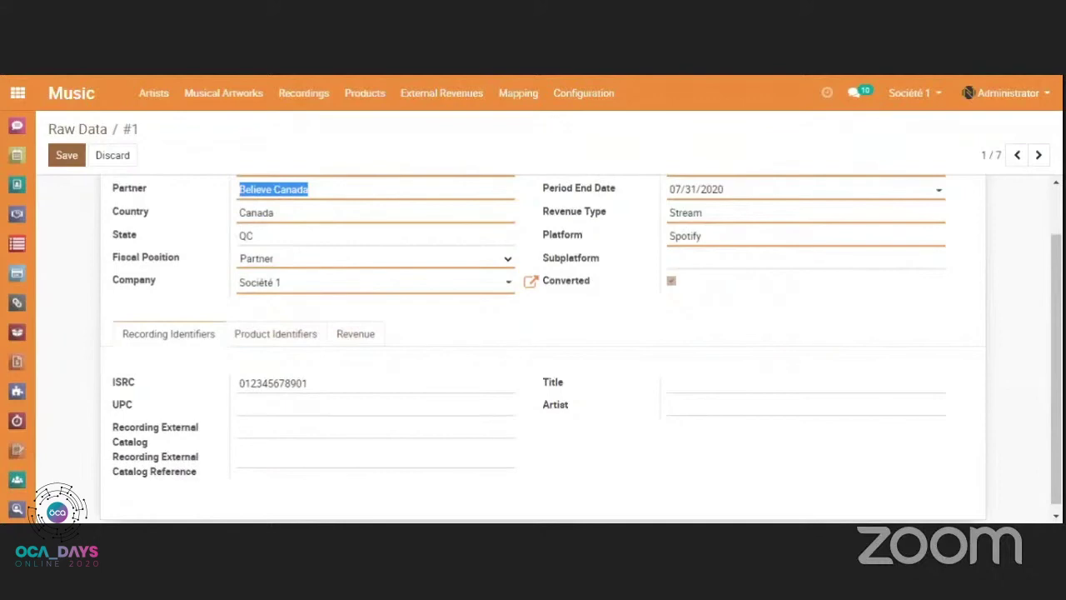
# Review the product identifiers and revenue details of raw data record #1, and discard its unsaved changes.
pyautogui.click(290, 340)
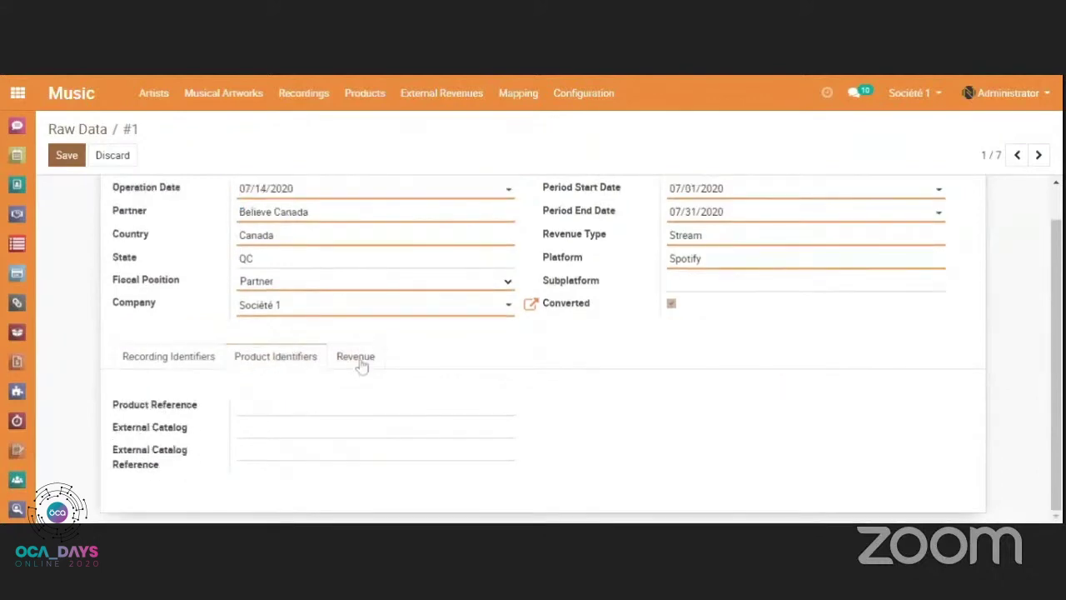
pyautogui.click(361, 364)
pyautogui.scroll(-1, 360, 364)
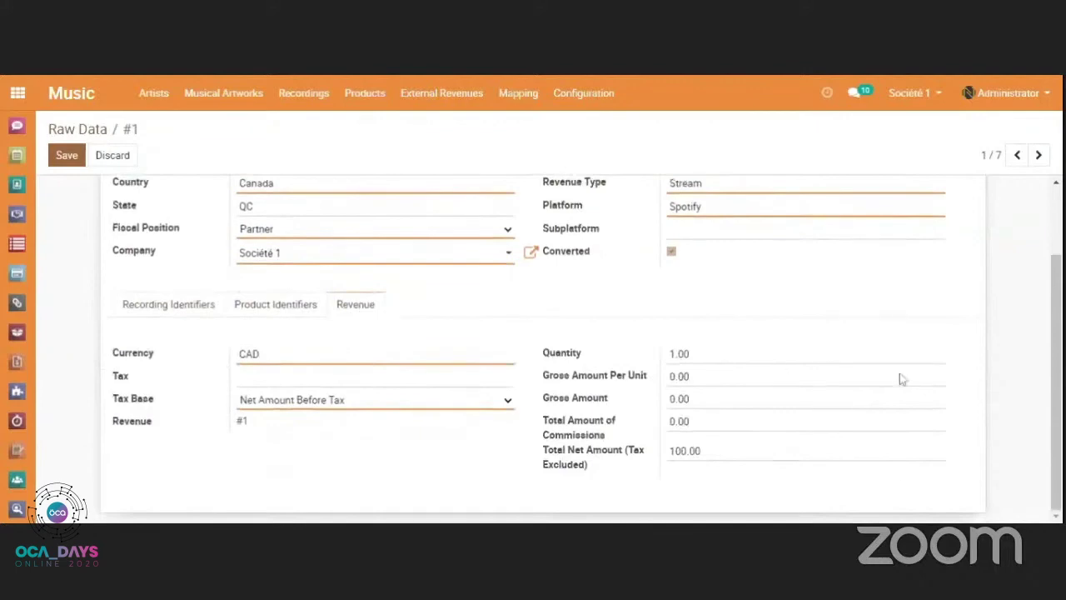
pyautogui.click(74, 163)
pyautogui.click(305, 216)
pyautogui.click(113, 155)
pyautogui.click(306, 201)
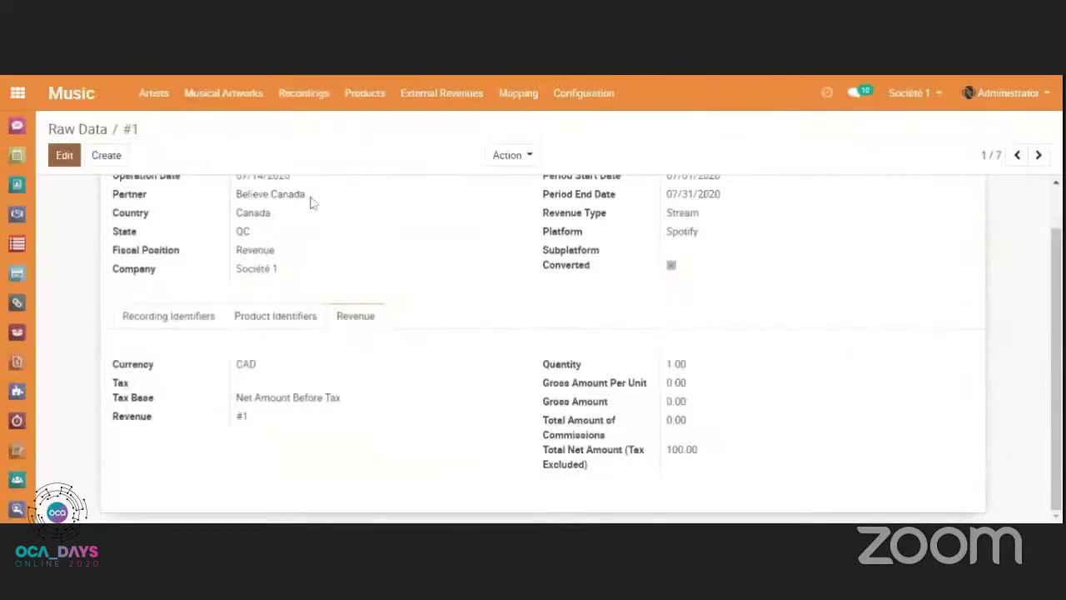
pyautogui.scroll(1, 431, 198)
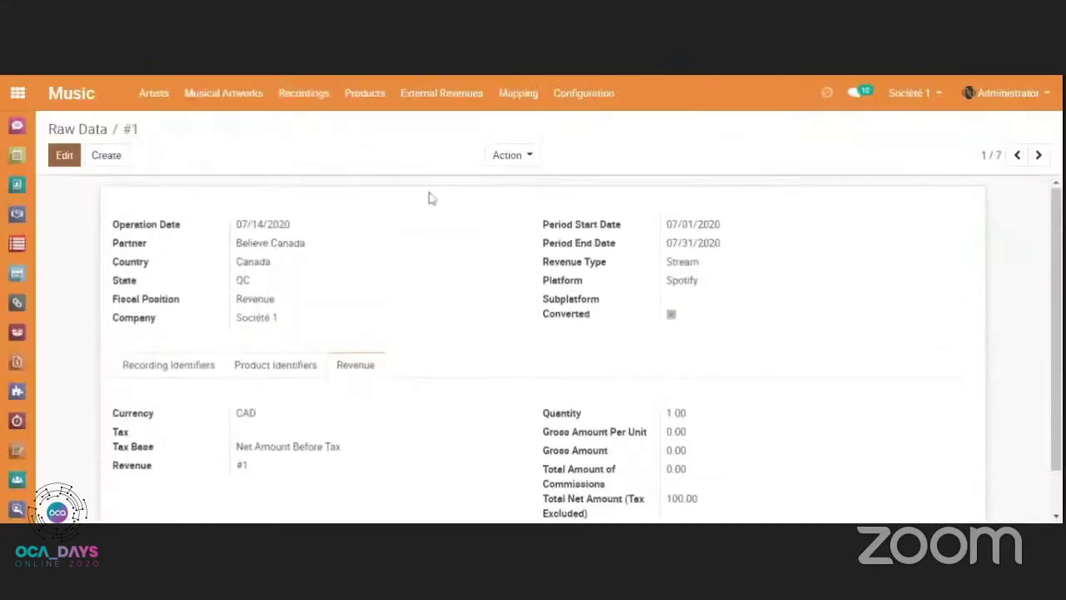
# Open the partner mappings, examine the Believe Canada label with its partner choices, and start a blank mapping line.
pyautogui.click(497, 96)
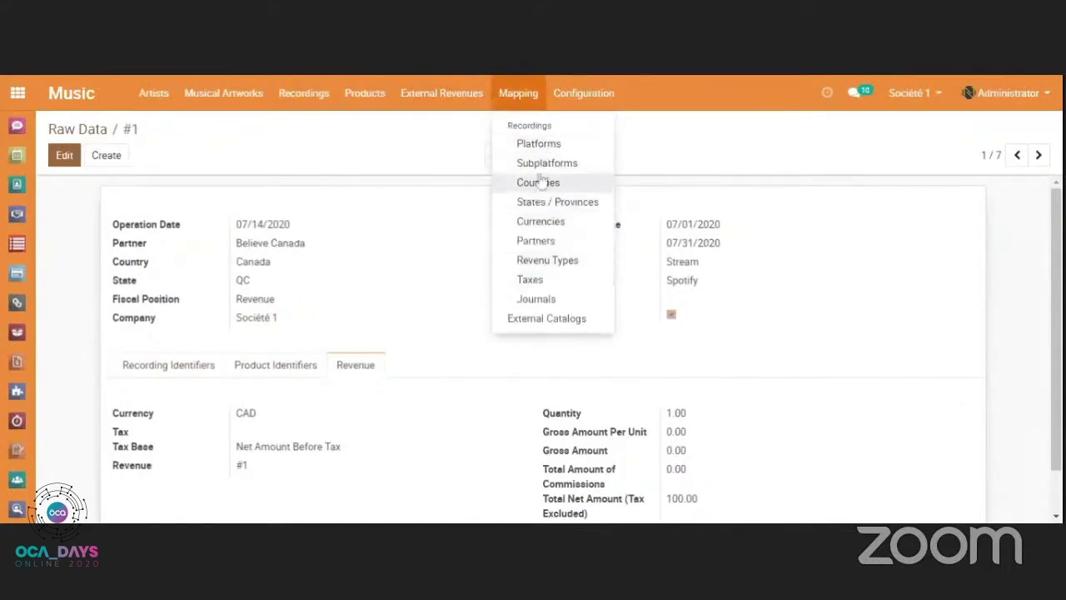
pyautogui.click(536, 241)
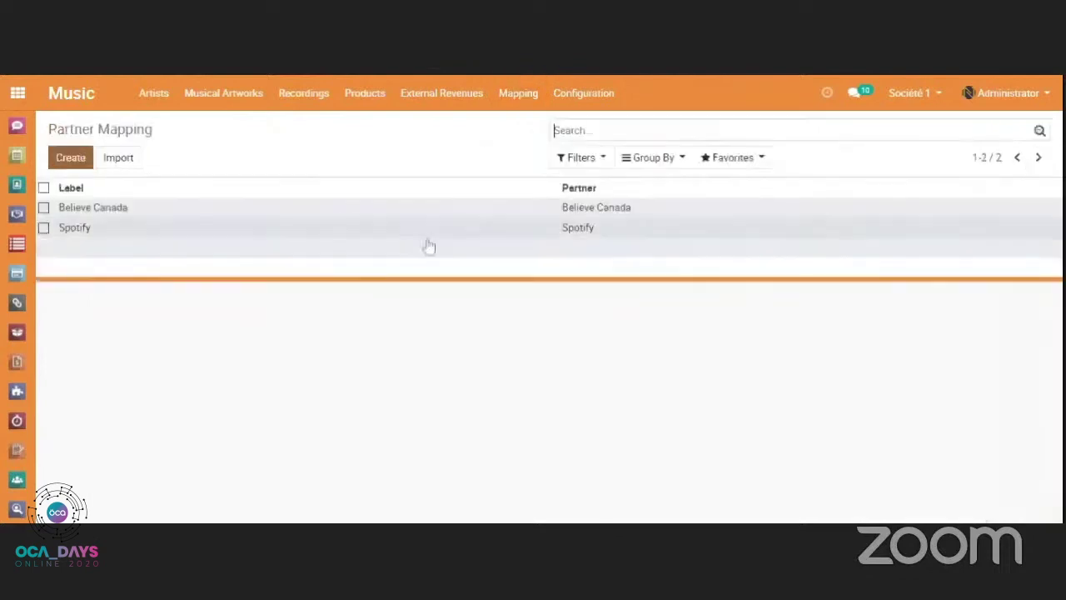
pyautogui.click(296, 213)
pyautogui.press('End')
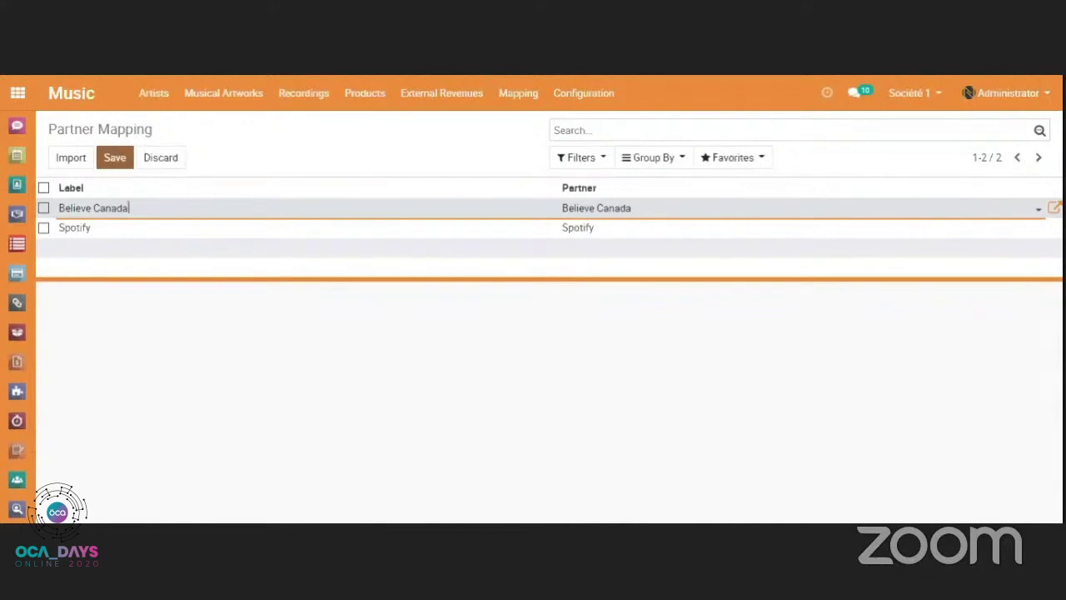
pyautogui.click(595, 210)
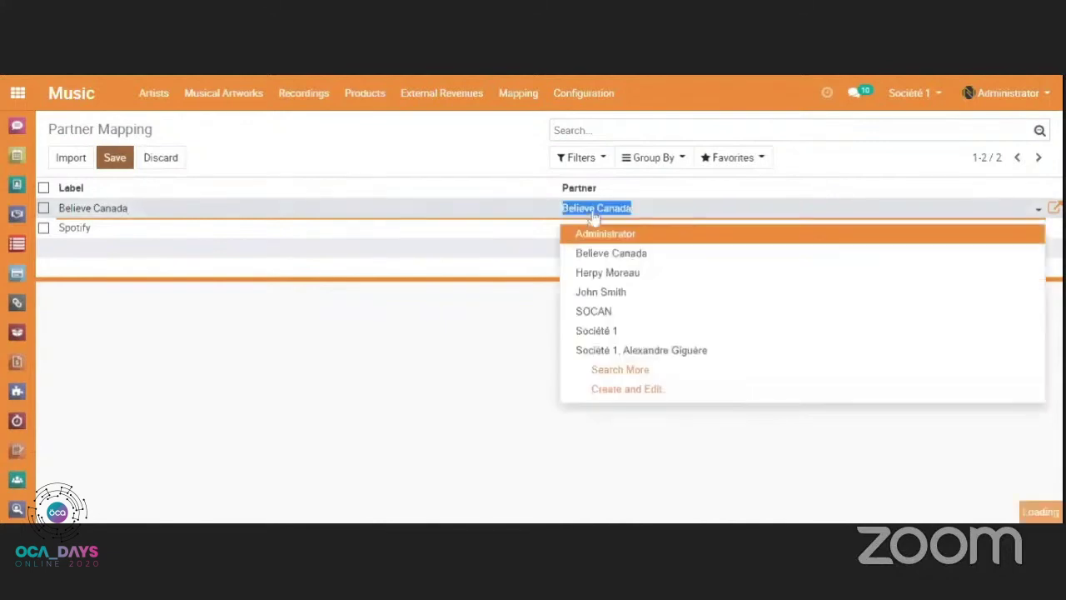
pyautogui.click(413, 110)
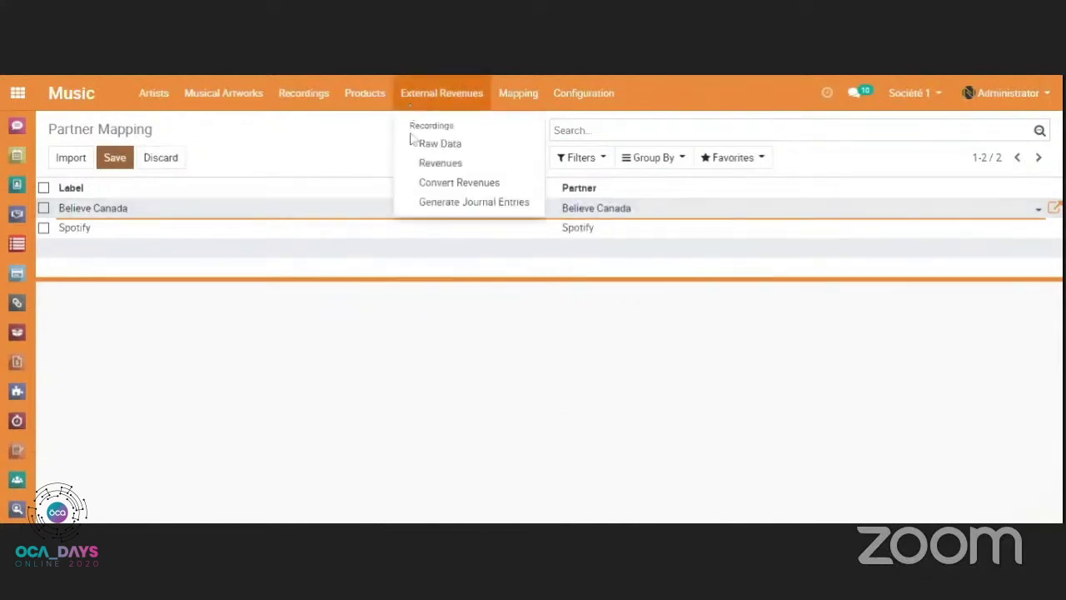
pyautogui.click(370, 149)
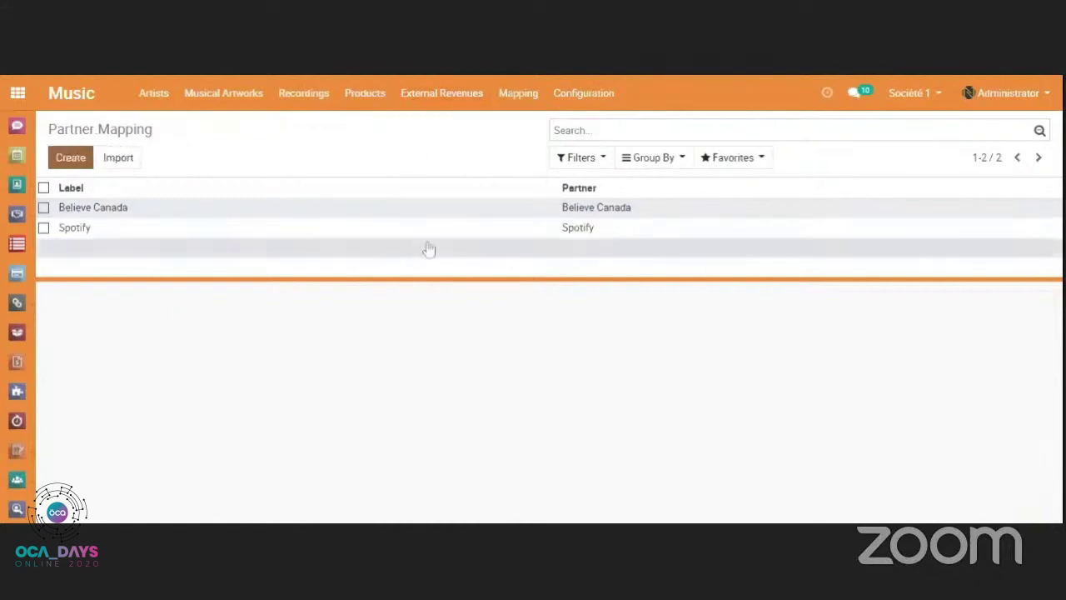
pyautogui.click(70, 158)
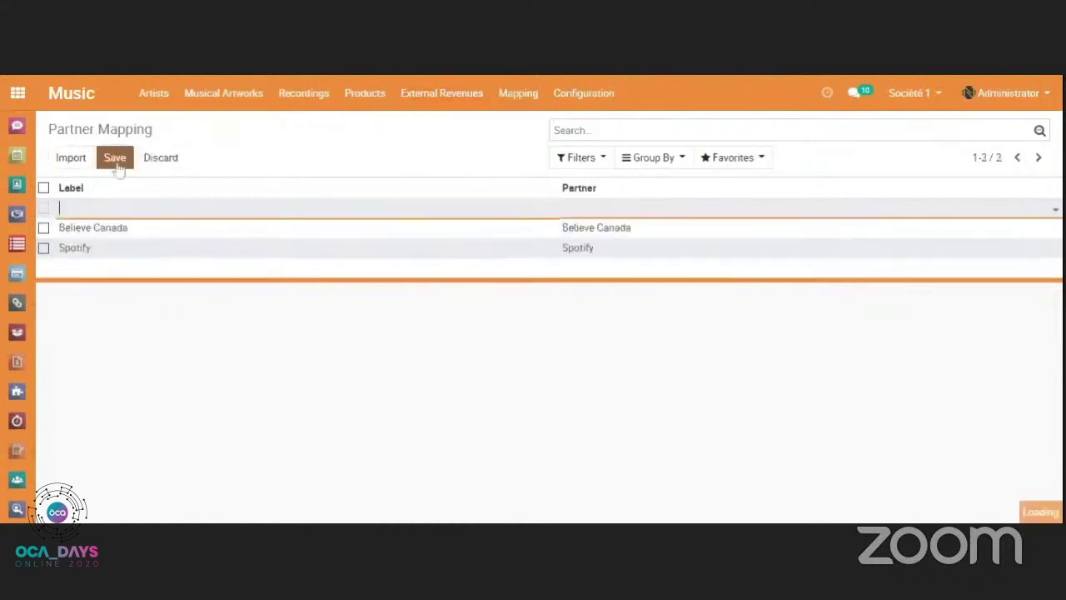
# Open the journal mappings and examine the currency, company and journal of the CAD line.
pyautogui.click(513, 103)
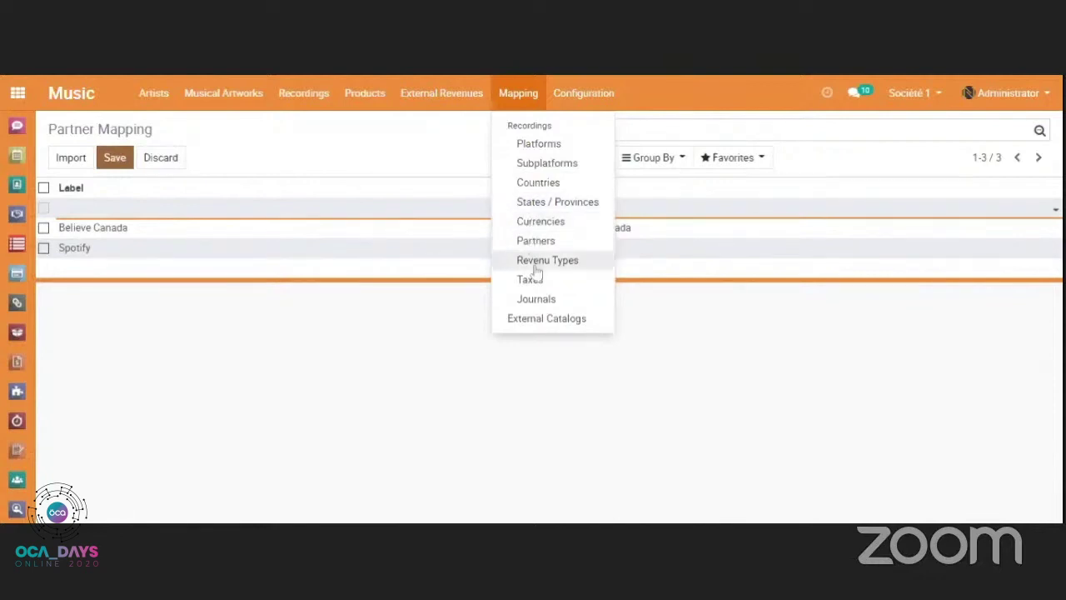
pyautogui.click(537, 298)
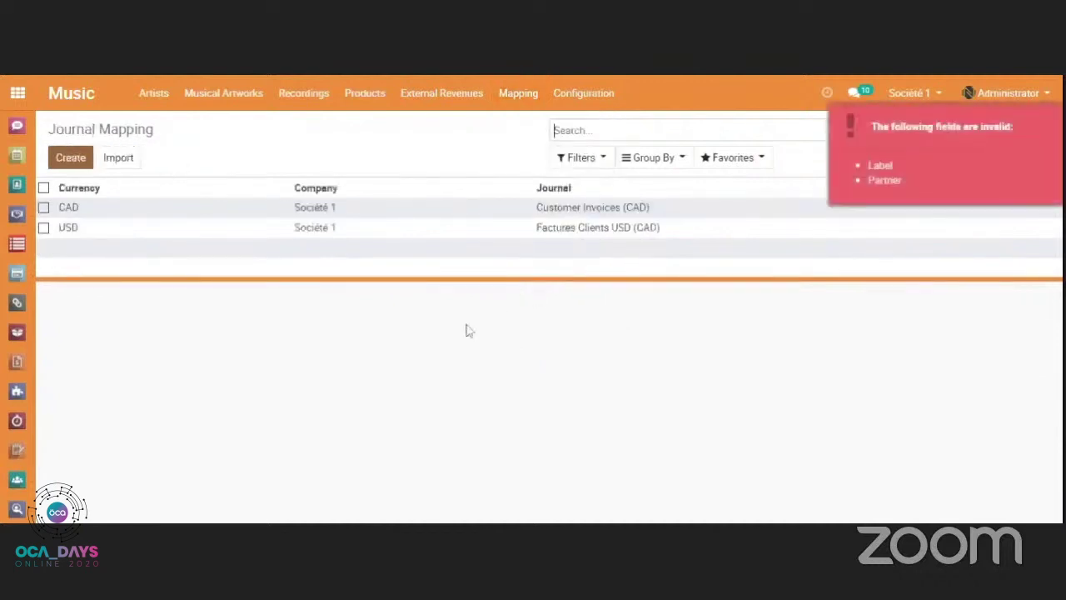
pyautogui.click(422, 216)
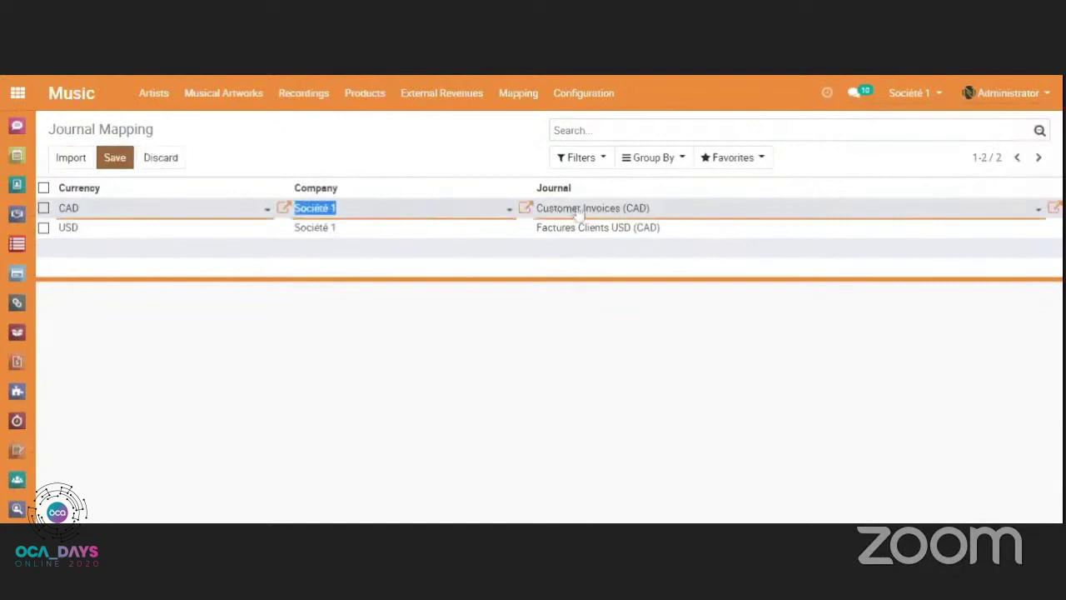
pyautogui.click(436, 163)
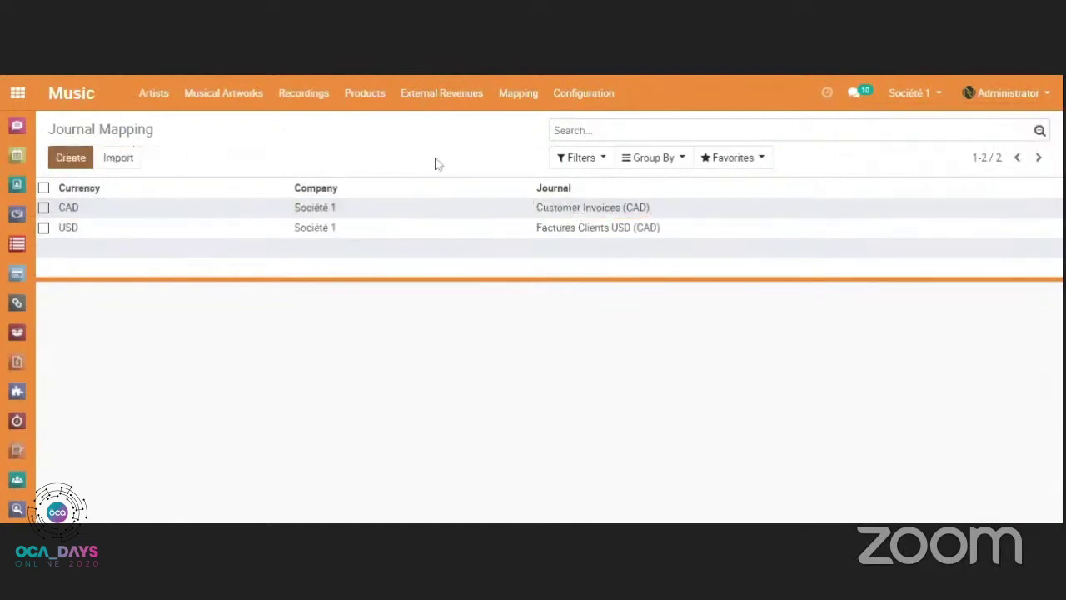
pyautogui.click(441, 108)
pyautogui.moveTo(508, 98)
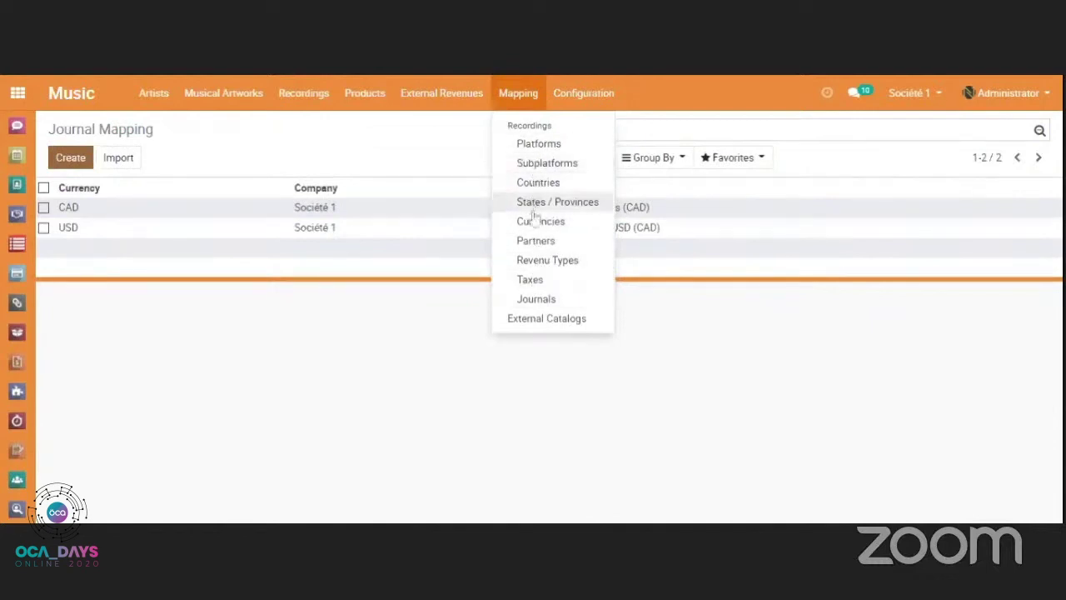
pyautogui.click(442, 179)
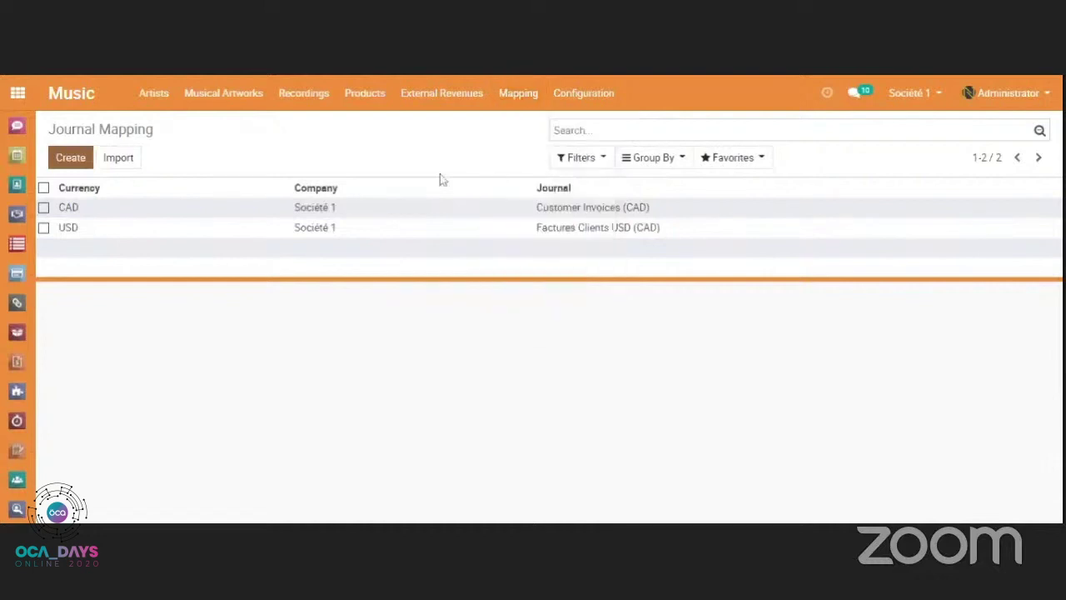
# Open revenue #1 from the external revenues and review the contact record of its partner Believe Canada.
pyautogui.click(441, 95)
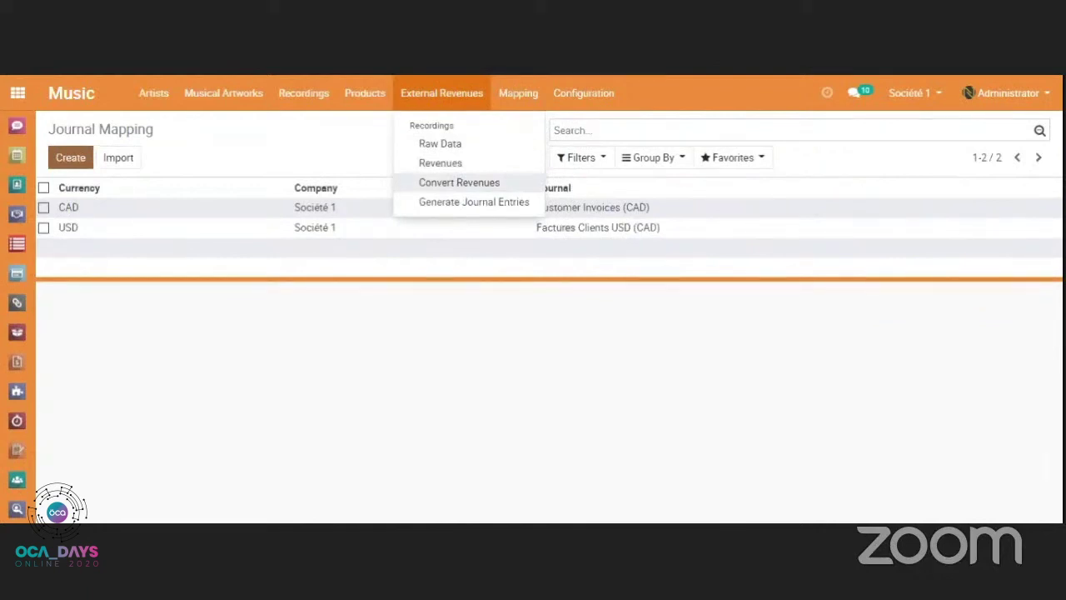
pyautogui.click(440, 163)
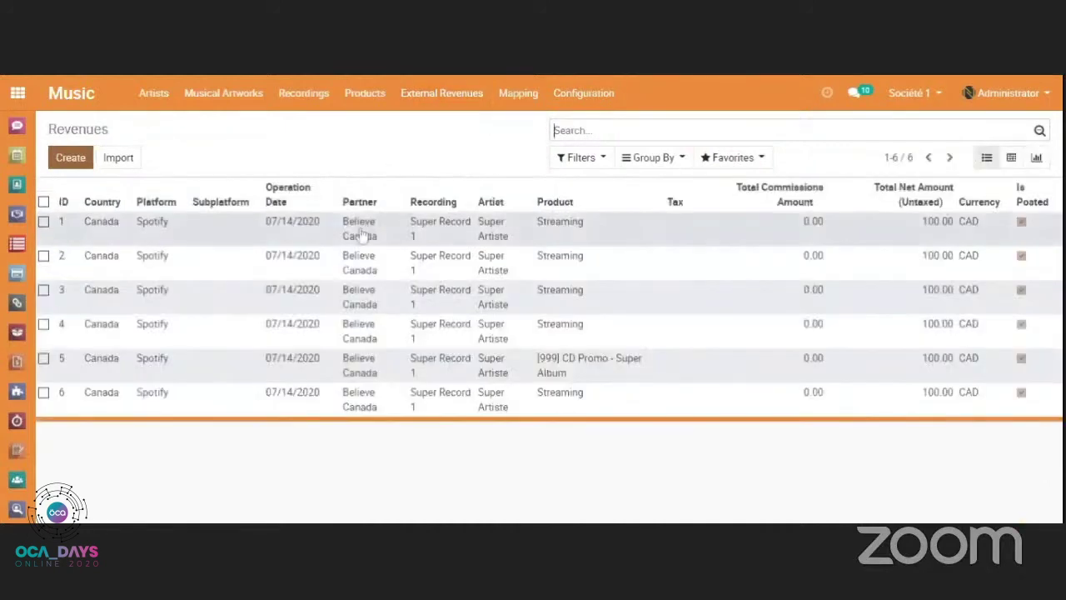
pyautogui.click(361, 235)
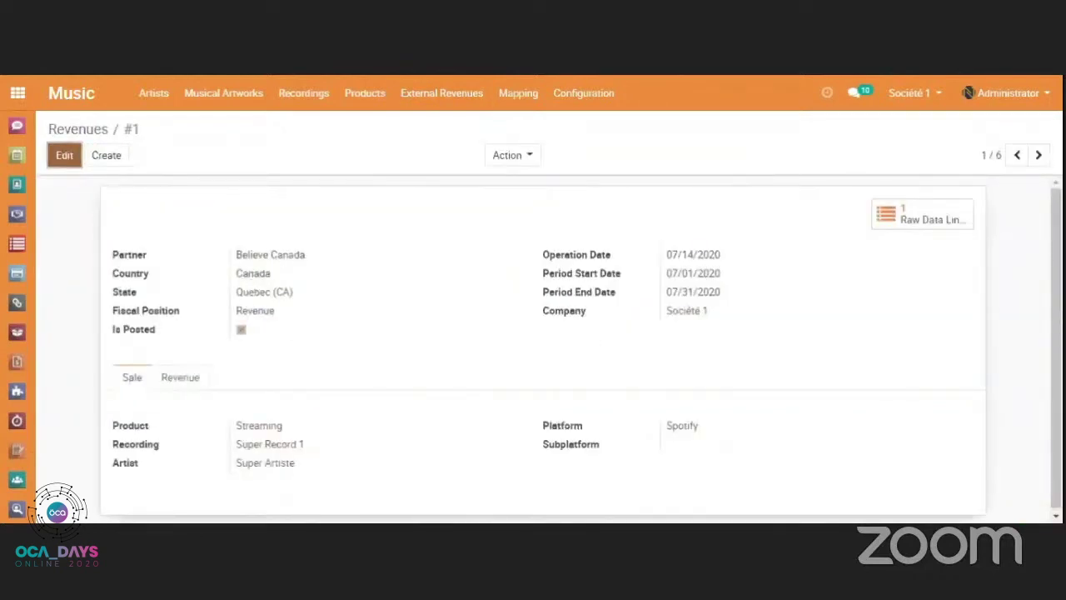
pyautogui.click(266, 260)
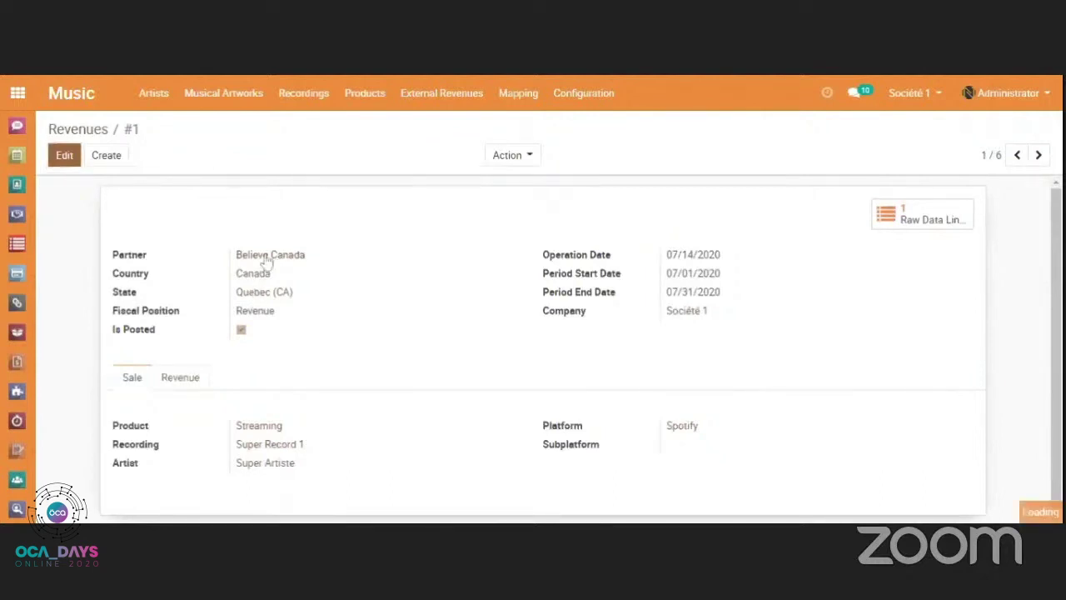
pyautogui.scroll(-1, 554, 334)
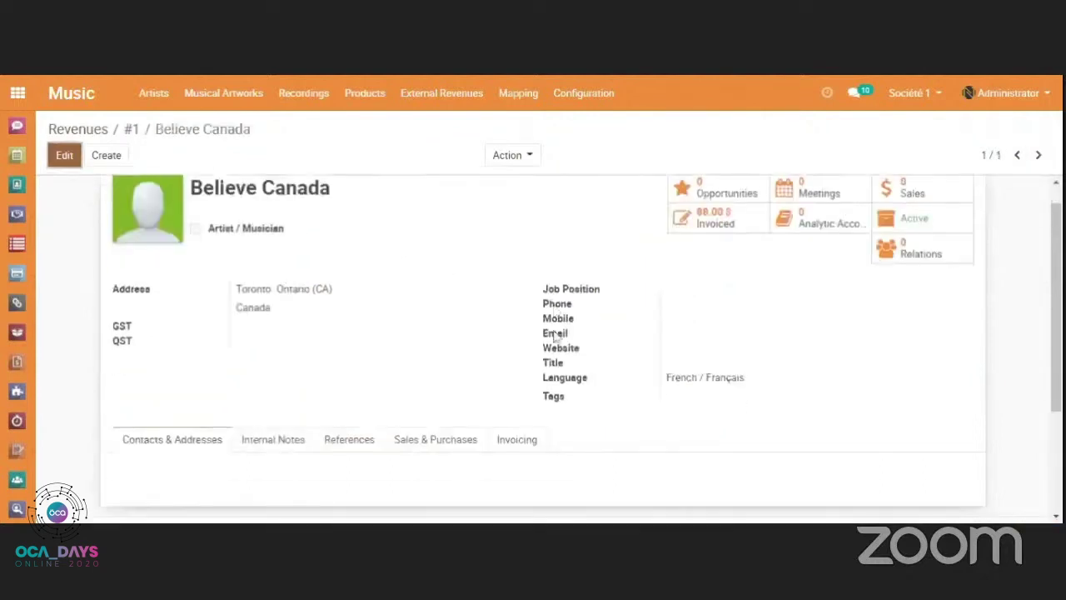
pyautogui.scroll(-4, 554, 333)
pyautogui.scroll(5, 553, 333)
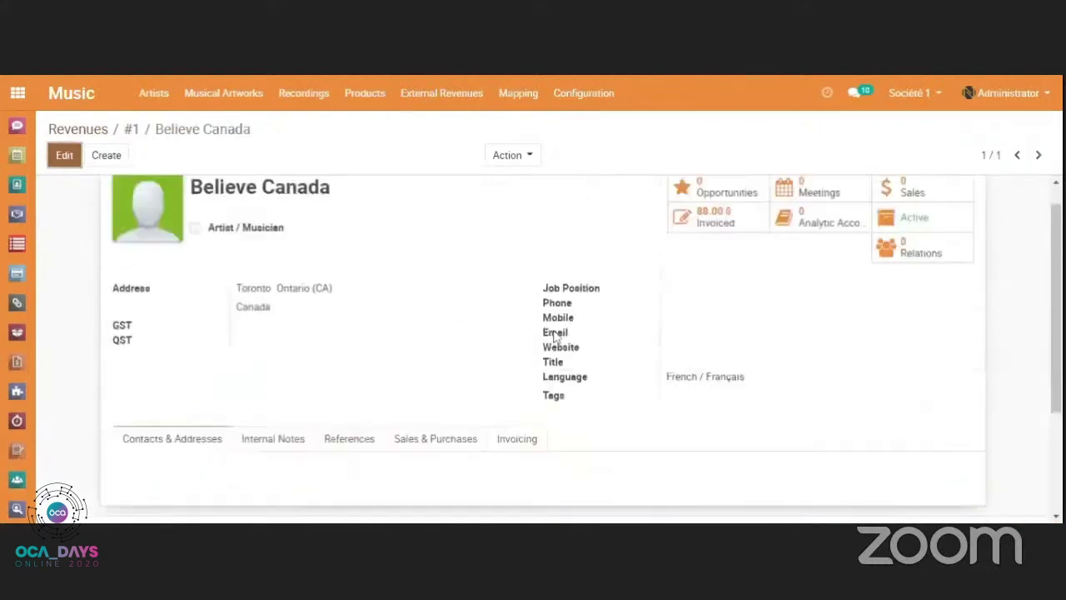
# Return to revenue #1 and review its sale details and its revenue amounts with the account move.
pyautogui.click(130, 130)
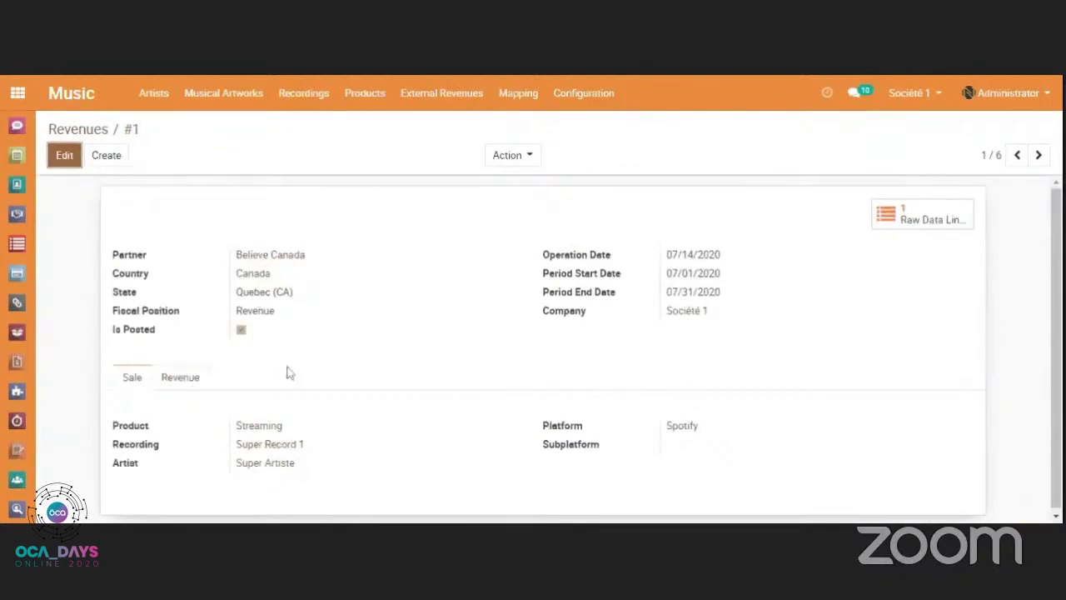
pyautogui.click(187, 382)
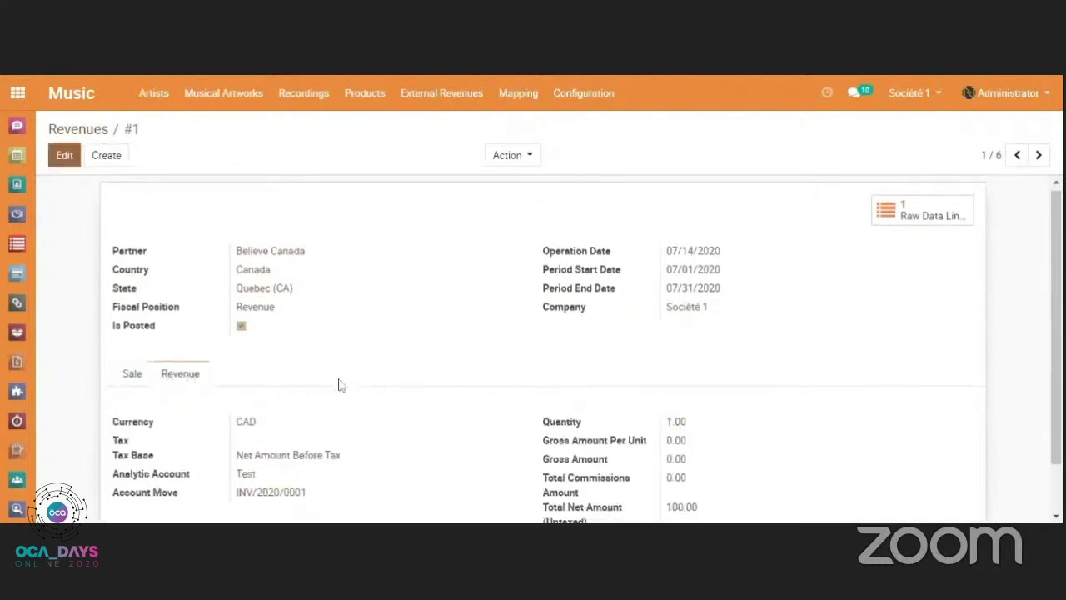
pyautogui.scroll(-1, 339, 385)
pyautogui.click(130, 330)
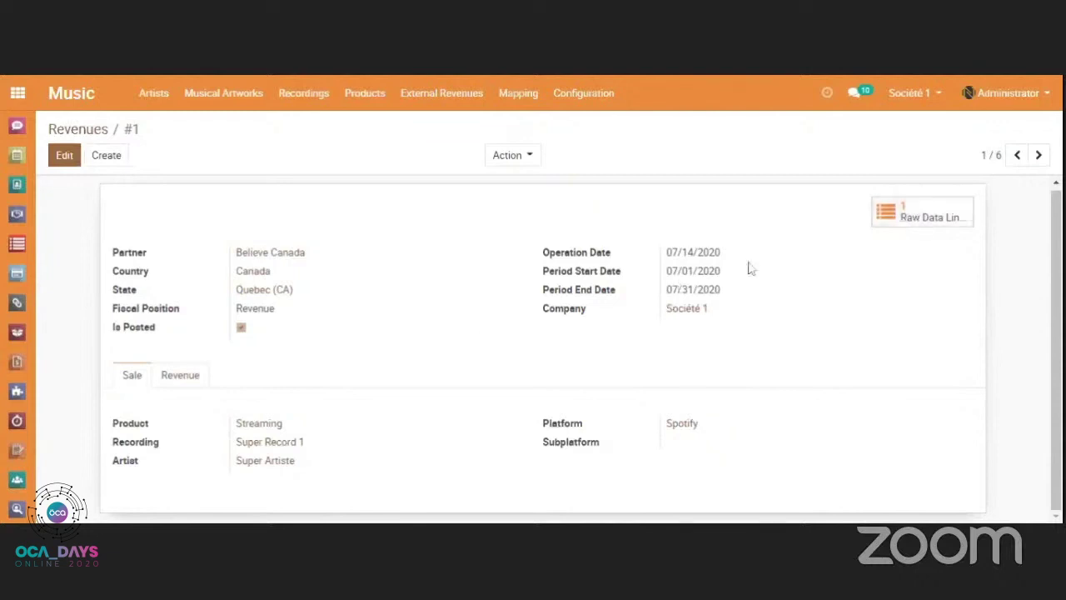
pyautogui.click(171, 377)
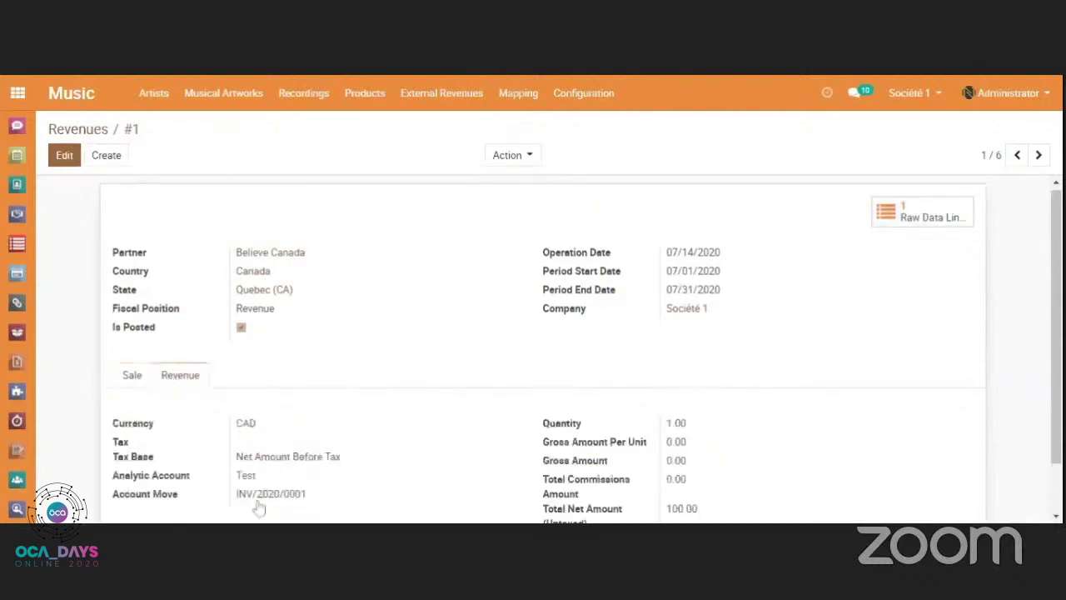